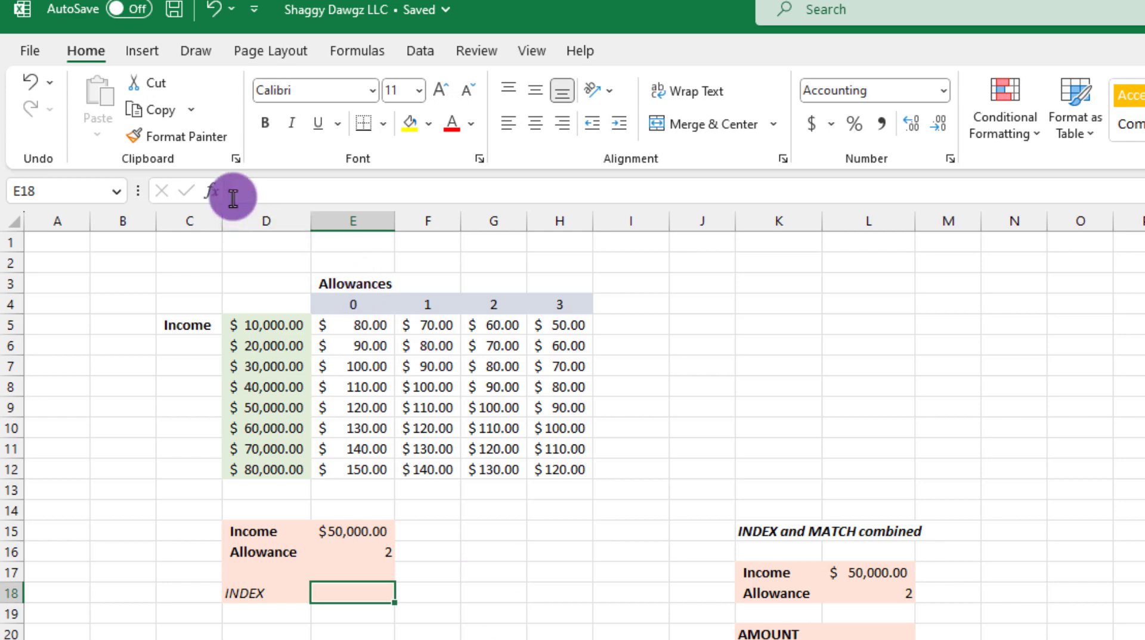
- Insert =INDEX(E5:H12,5,3) in E18 through Insert Function, returning $100.00
click(213, 191)
text(index)
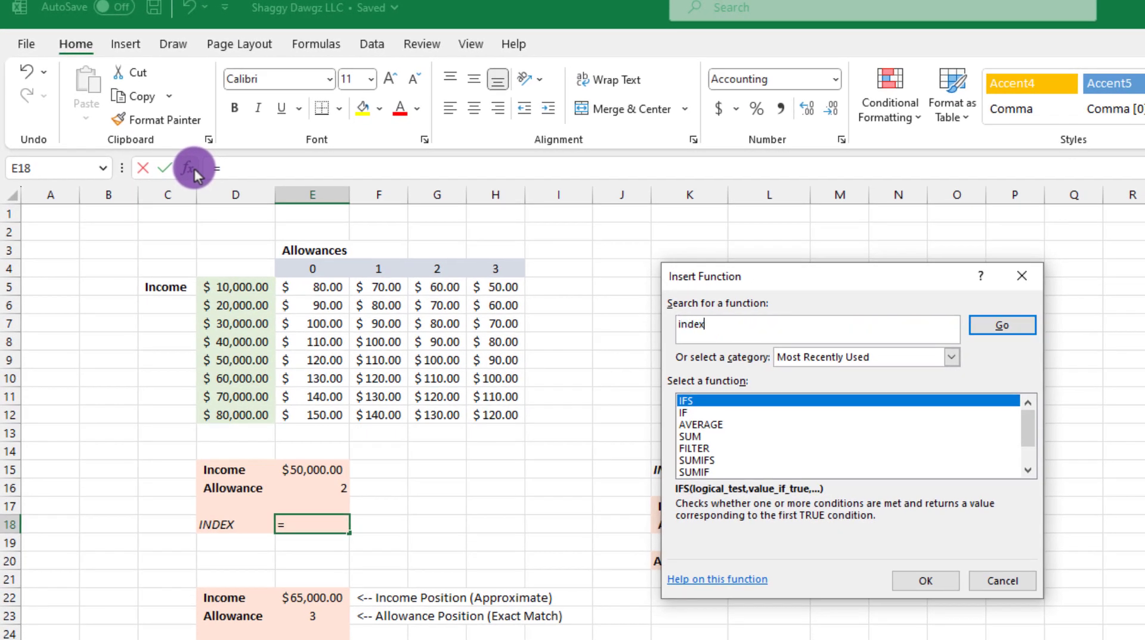
click(1002, 327)
click(925, 581)
click(899, 484)
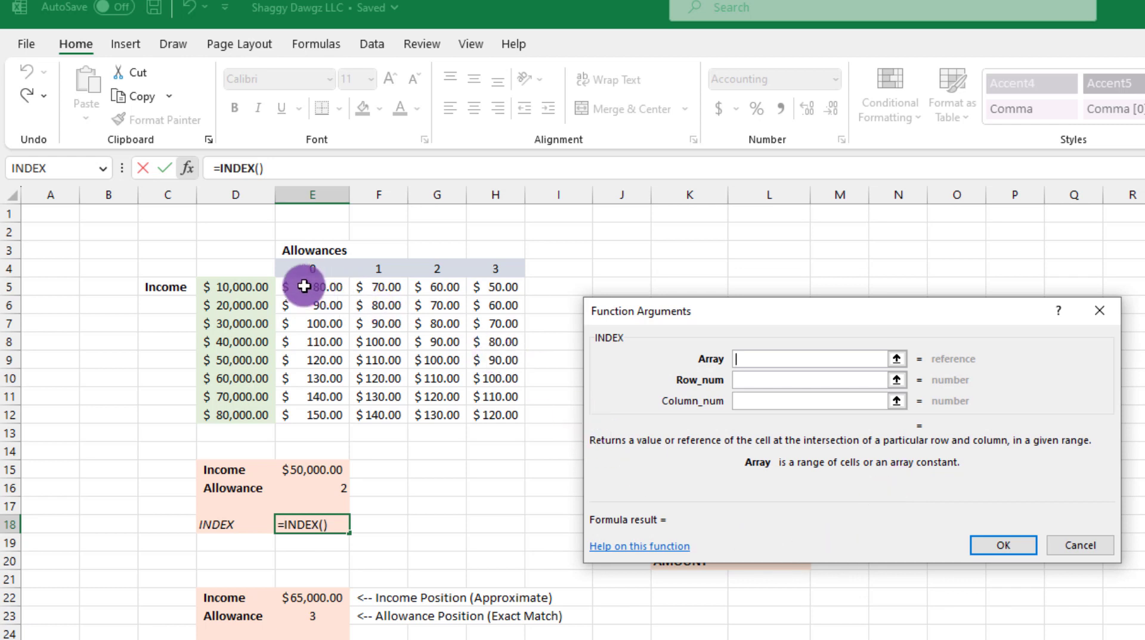
drag(303, 289, 471, 418)
click(745, 380)
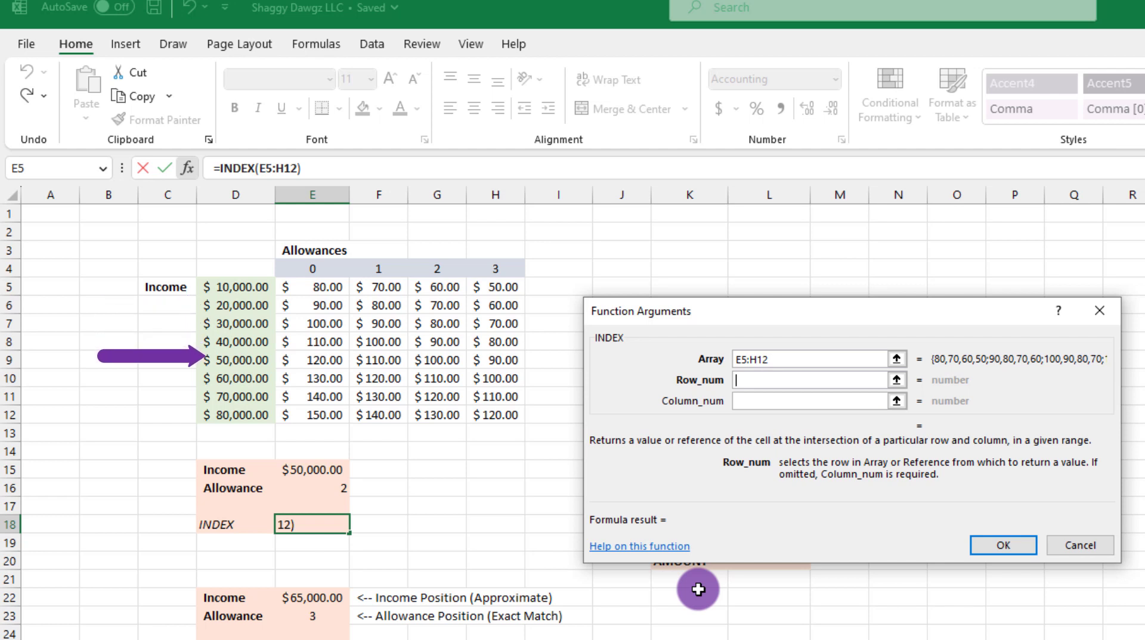
text(5)
click(740, 399)
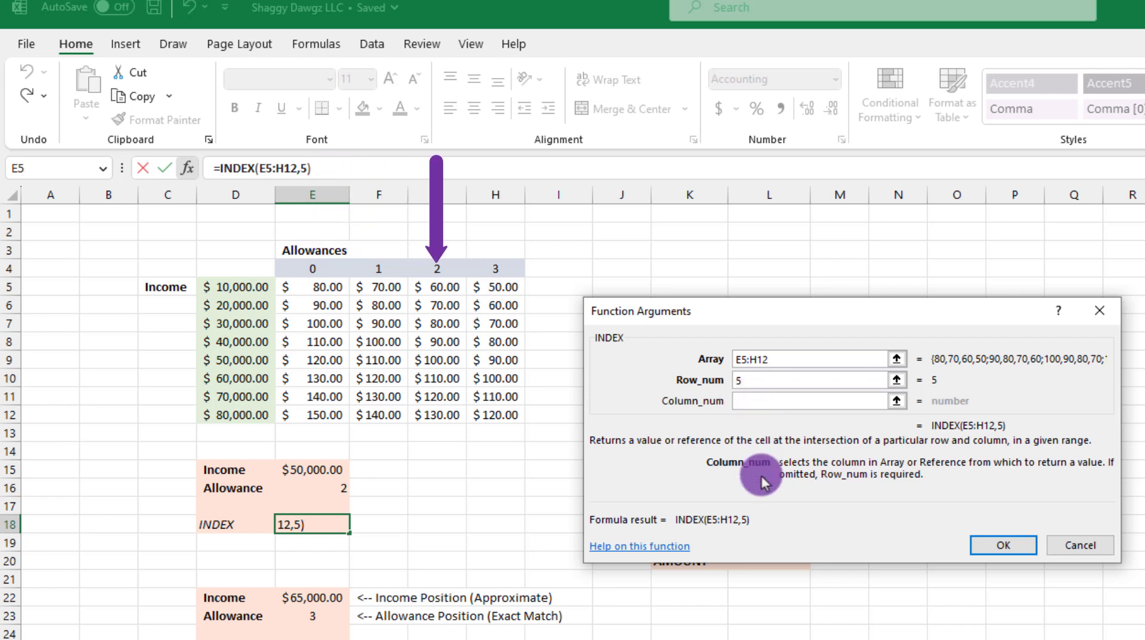
text(3)
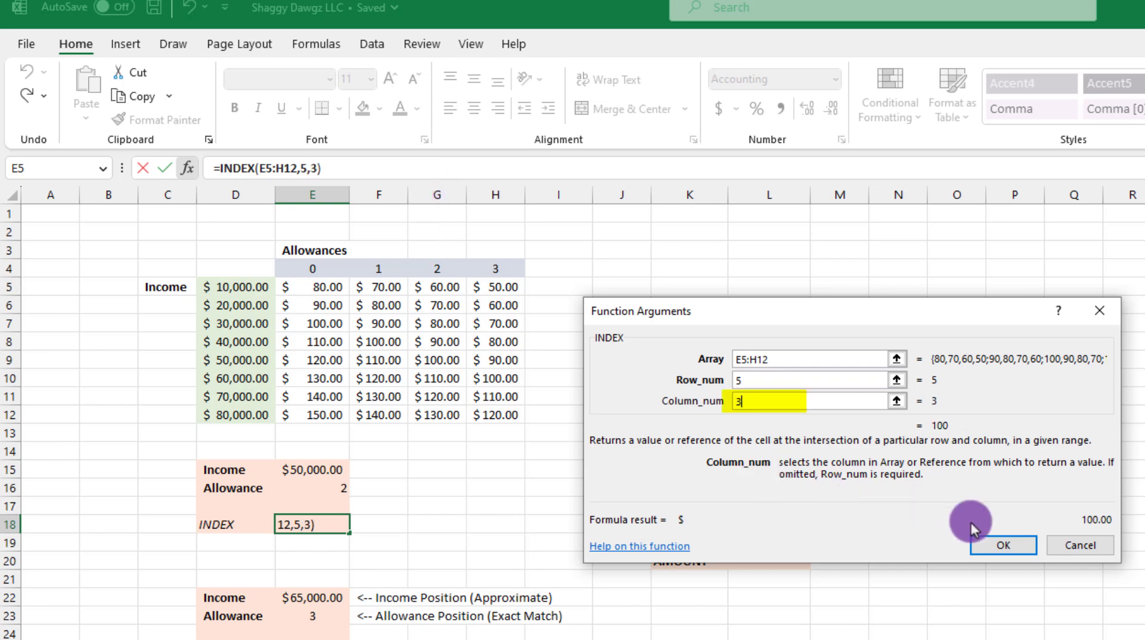
click(1030, 540)
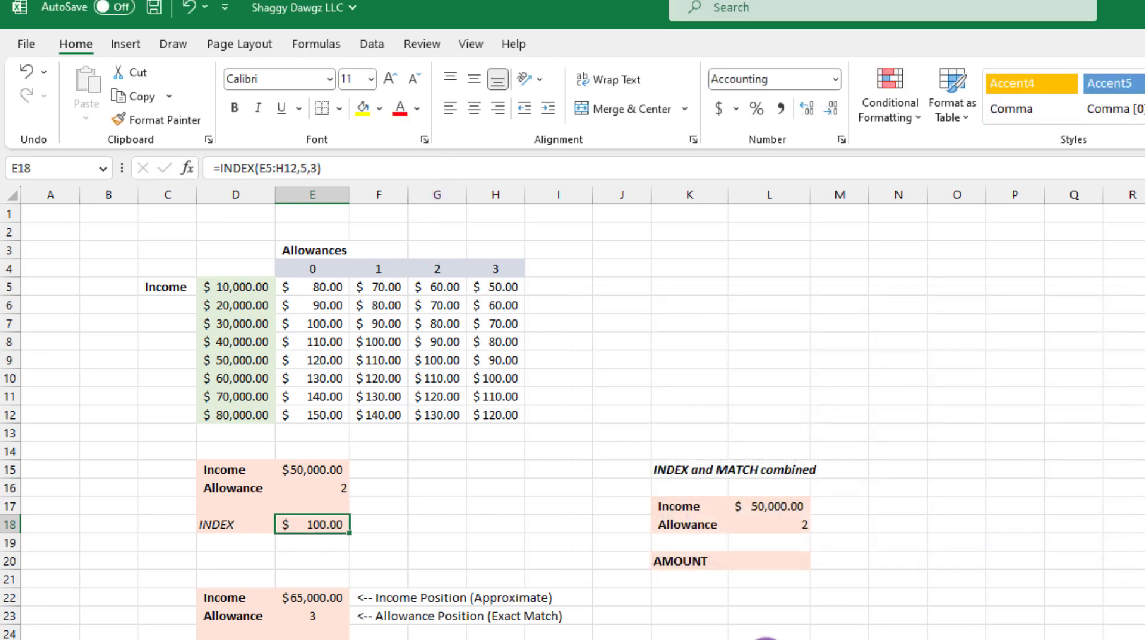
click(321, 486)
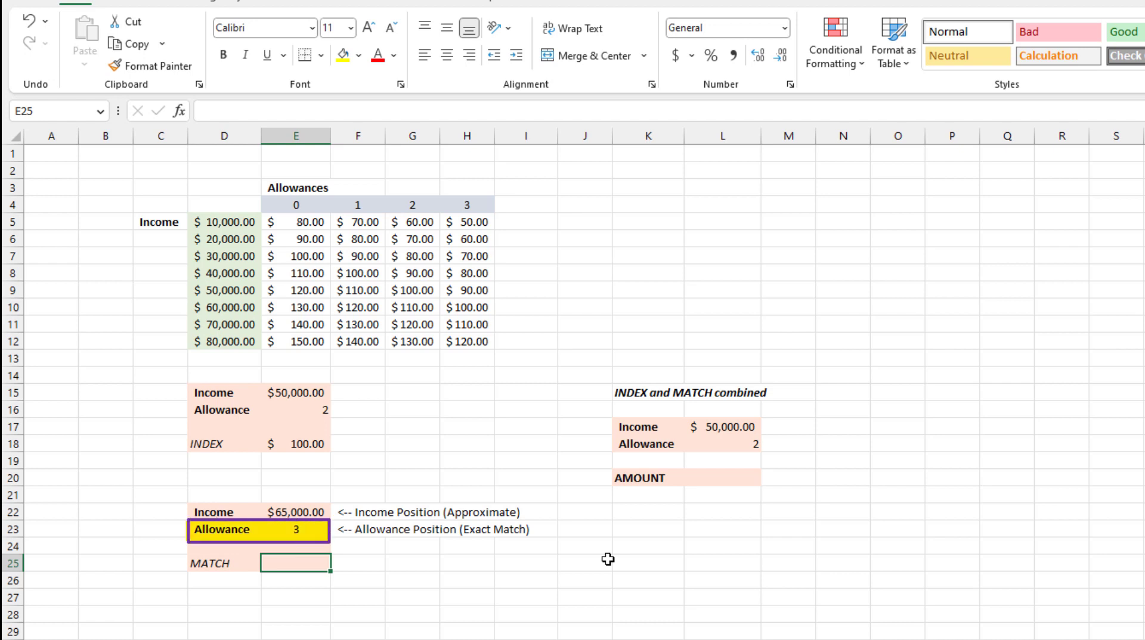
- Enter =MATCH(E23,E4:H4,0) in E25, which locates allowance 3 at position 4
text(=match()
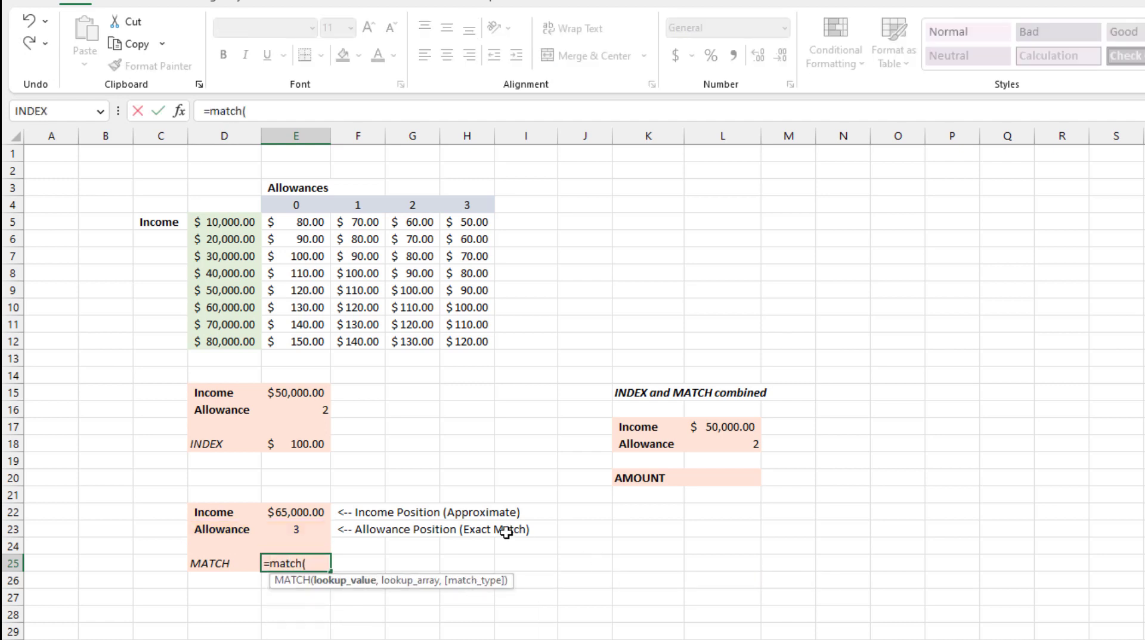
click(292, 530)
text(,)
drag(296, 206, 449, 205)
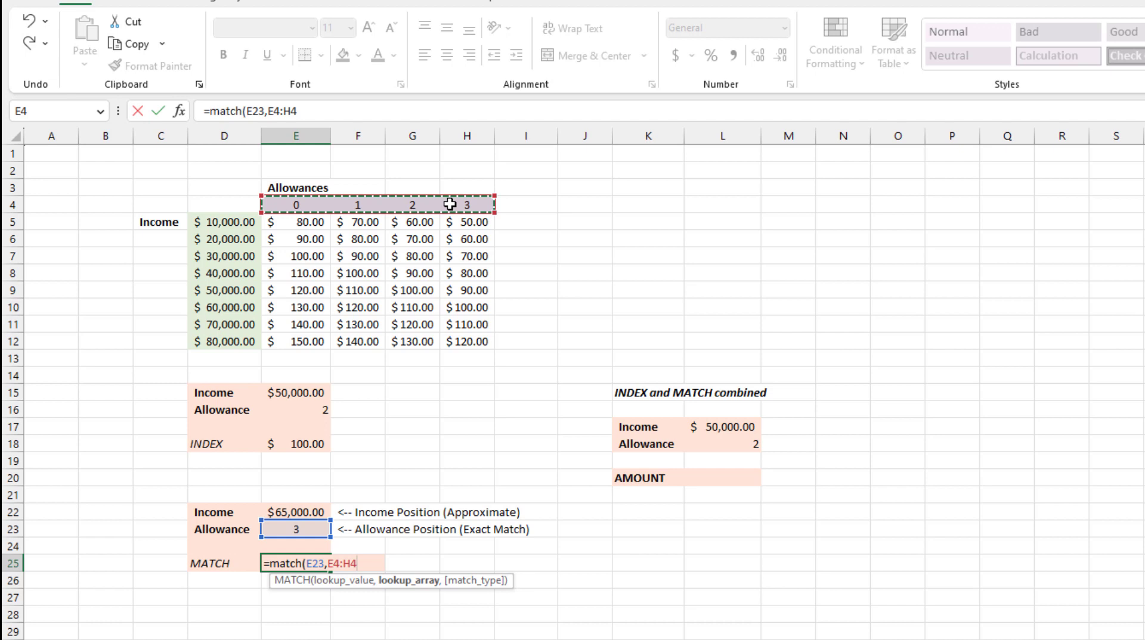
text(,)
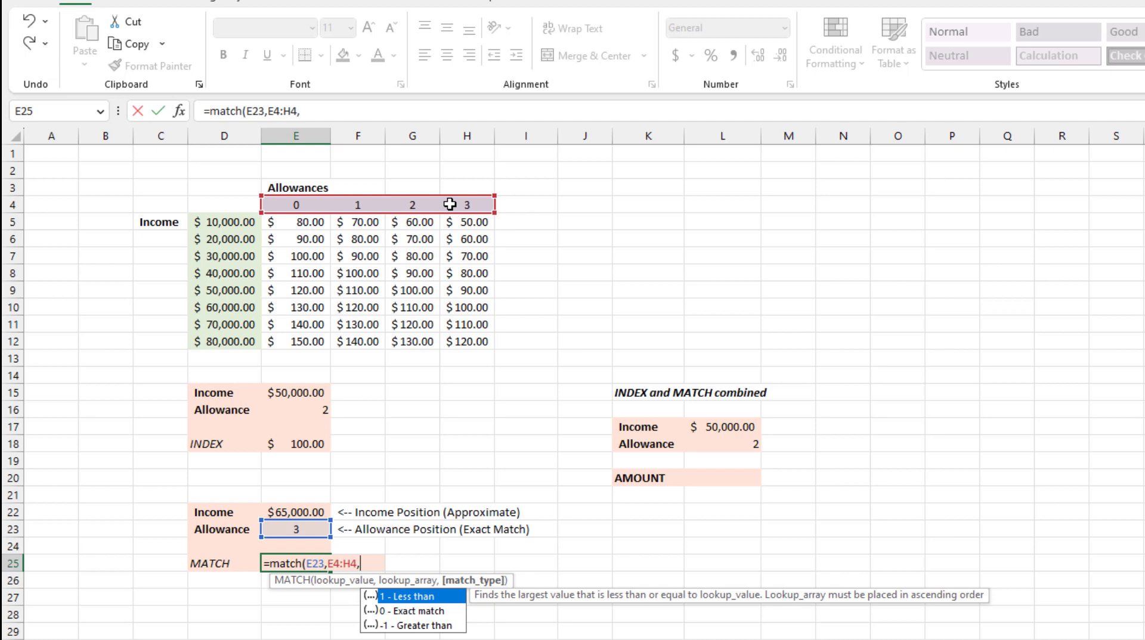
text(0))
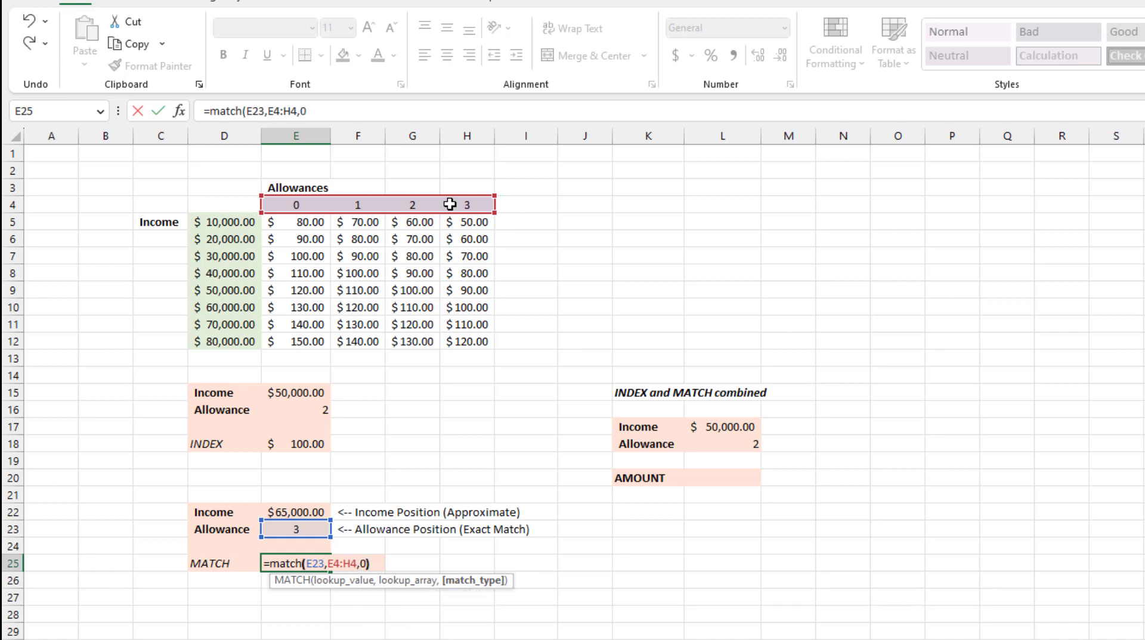
key(Return)
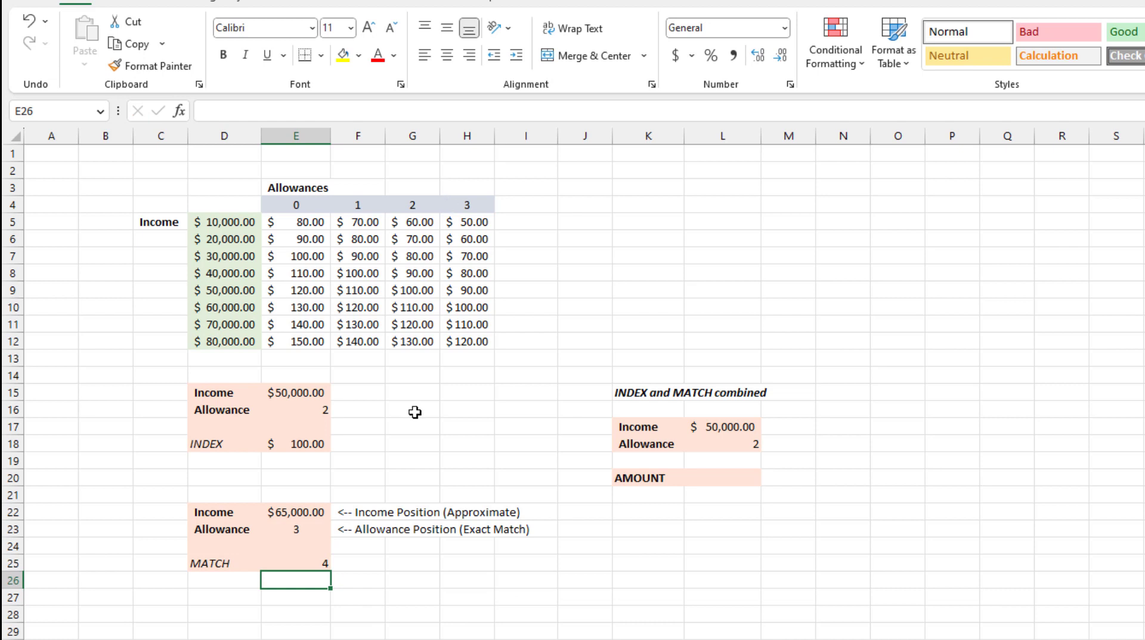
- Delete the MATCH formula from E25
click(298, 560)
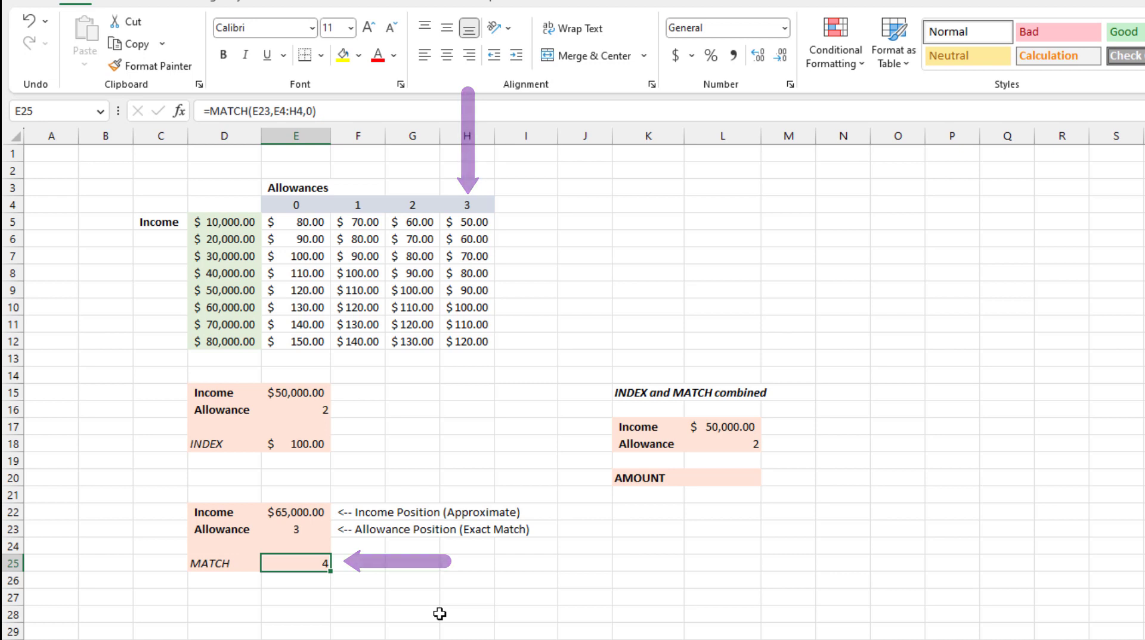
key(Delete)
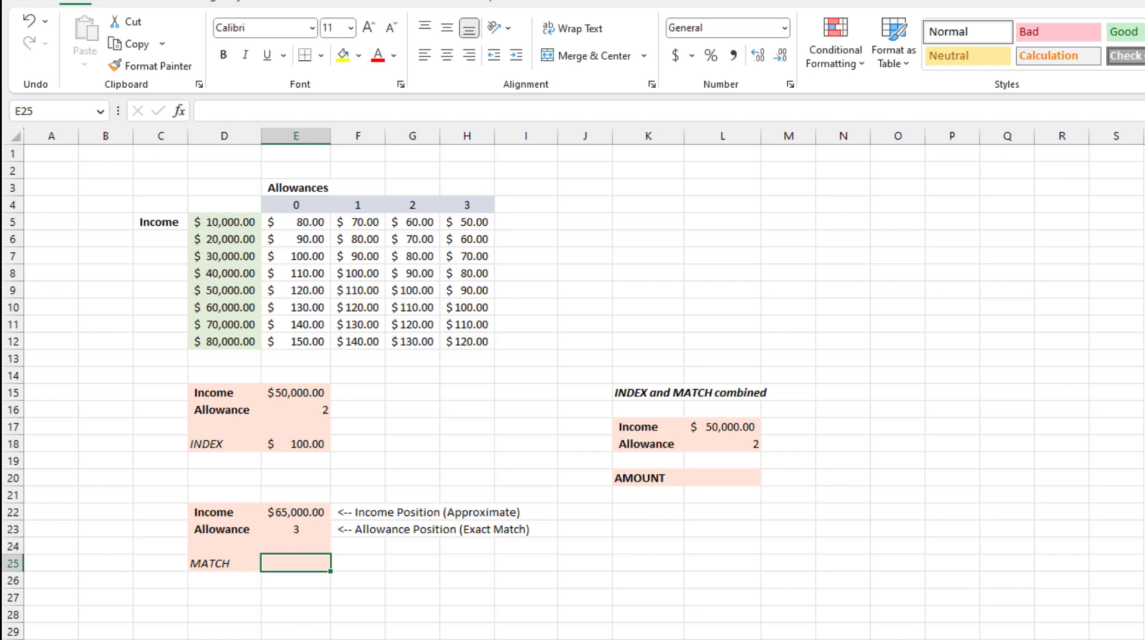
- Enter =MATCH(E22,D5:D12,1) in E25, returning position 6 for the $65,000 income
text(=ma)
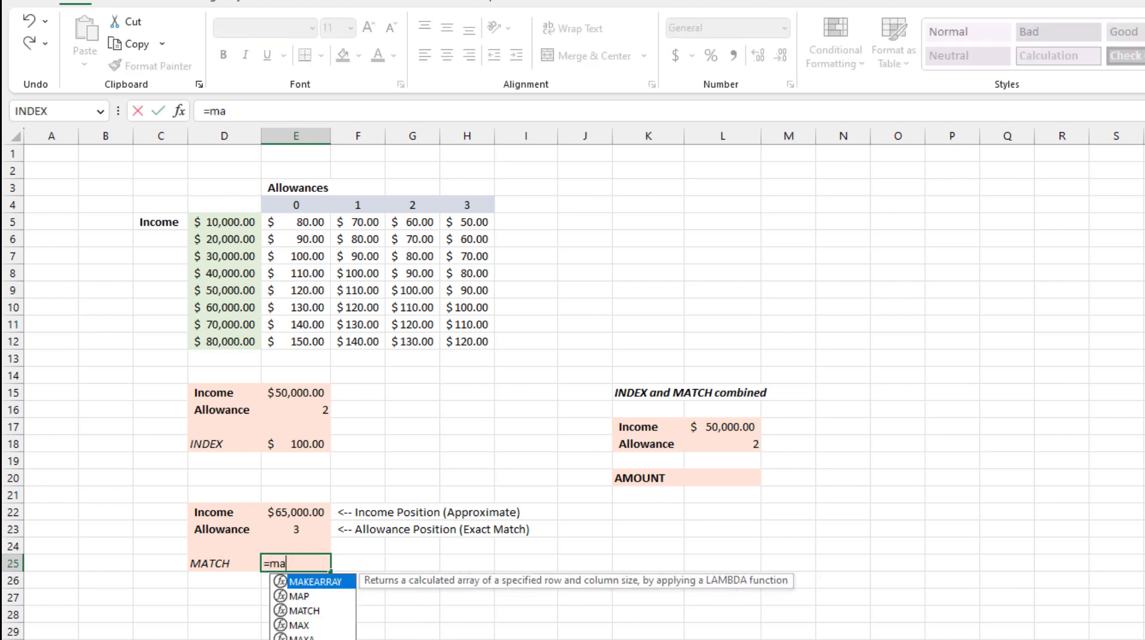
text(tch()
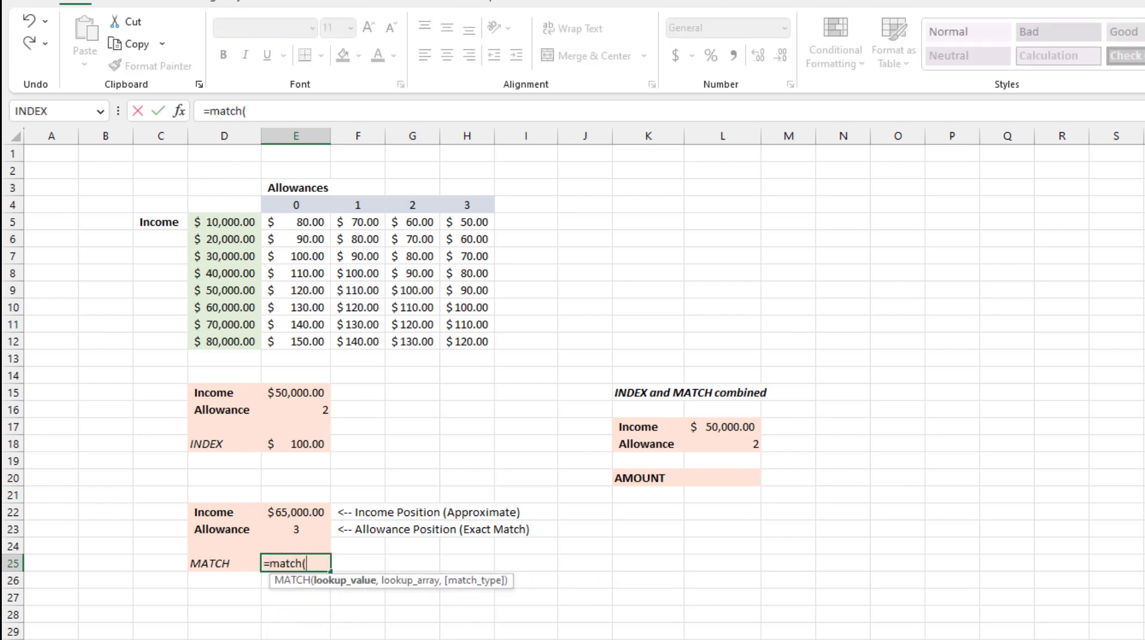
click(301, 514)
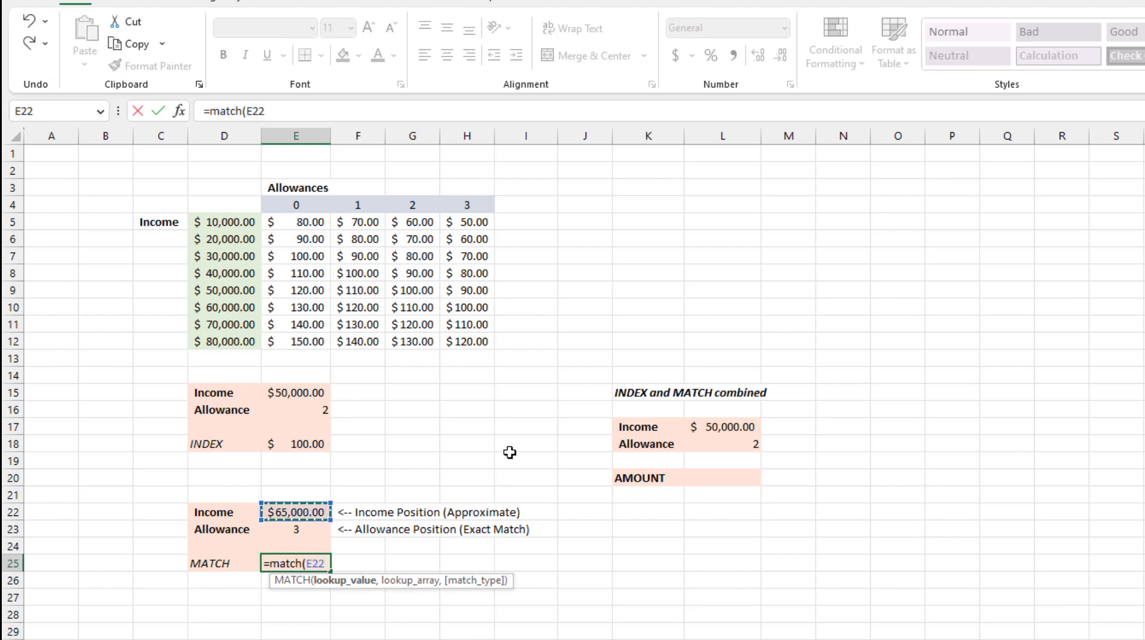
text(,)
drag(225, 221, 218, 346)
text(,)
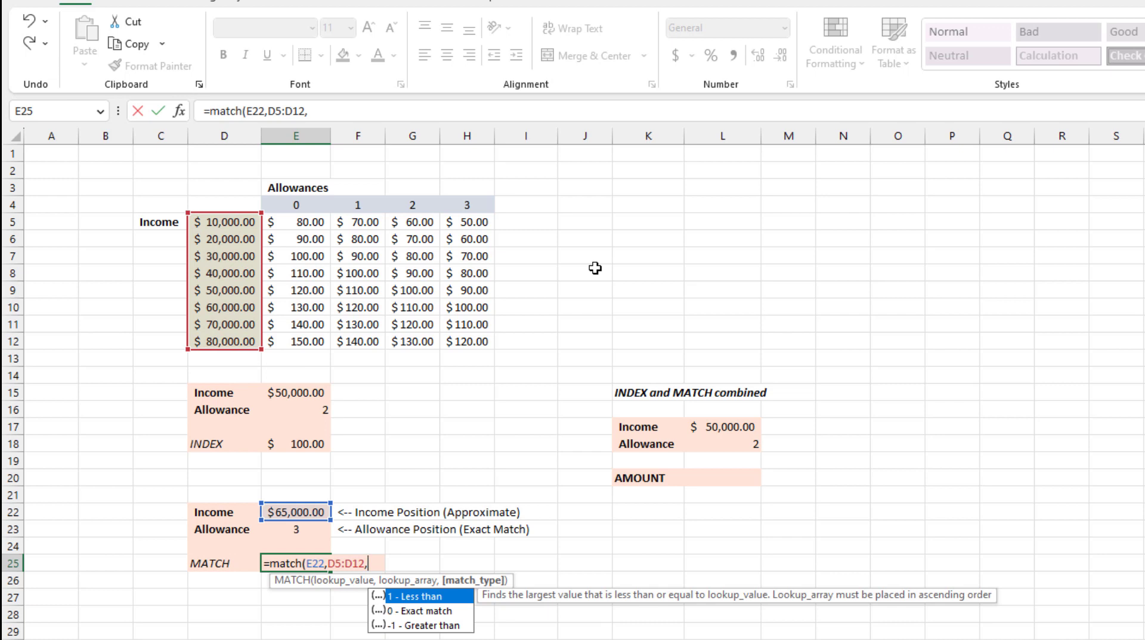
text(1))
key(Return)
click(302, 565)
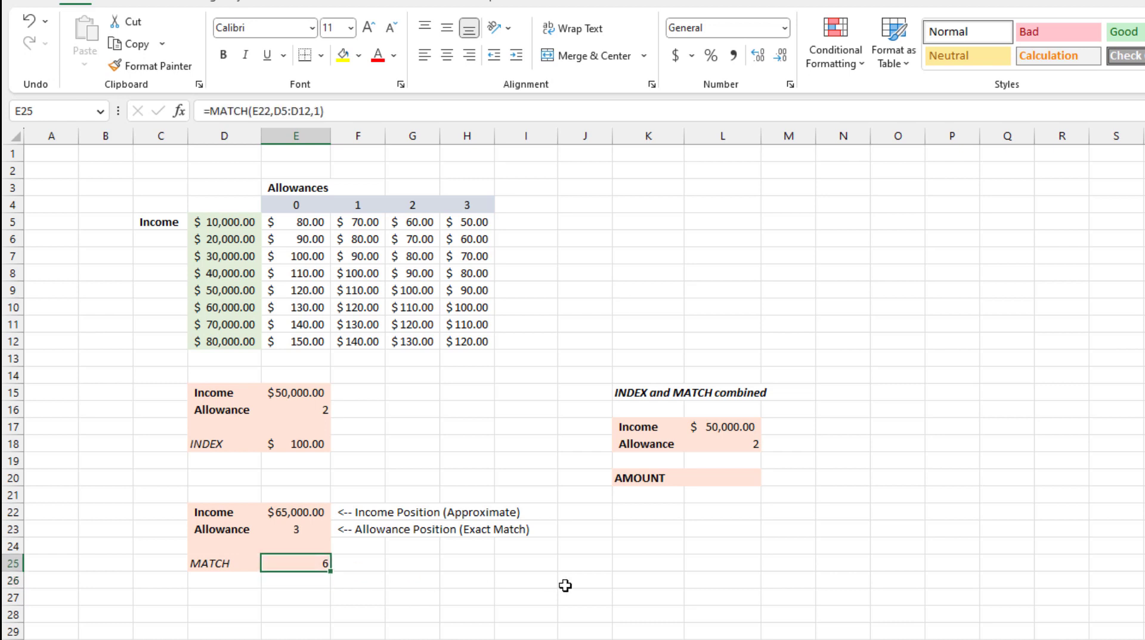
- Enter the test incomes 27000, 38000, 57000 and 77000 in E22 and check E25's MATCH position
click(313, 512)
text(27000)
key(Return)
key(Up)
text(38000)
key(Return)
key(Up)
text(57000)
key(Return)
key(Up)
text(77000)
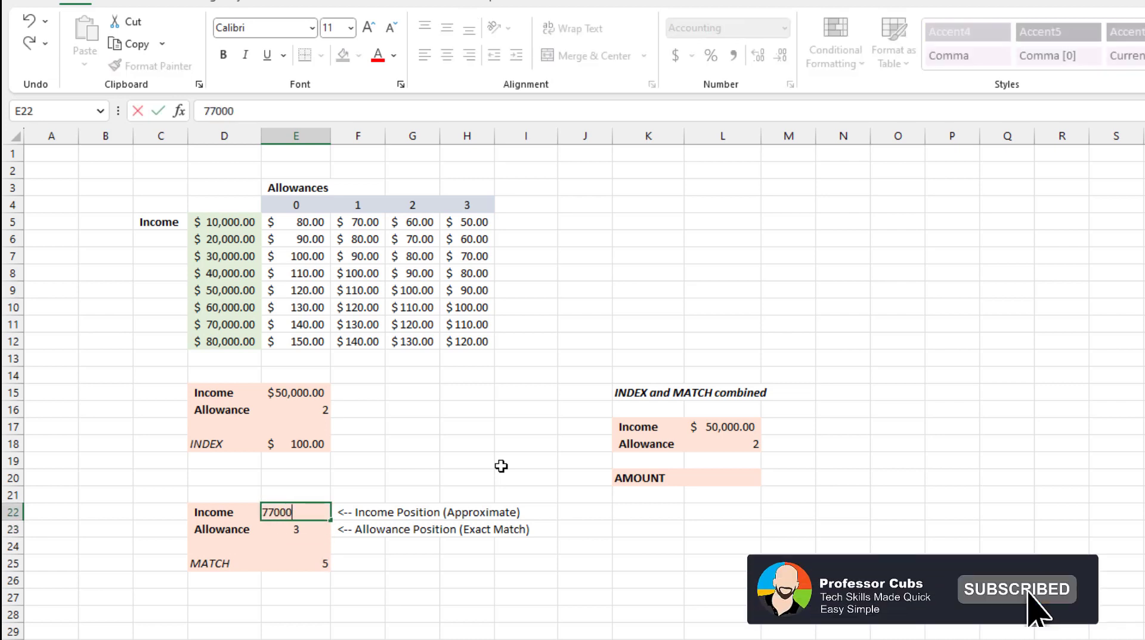
key(Return)
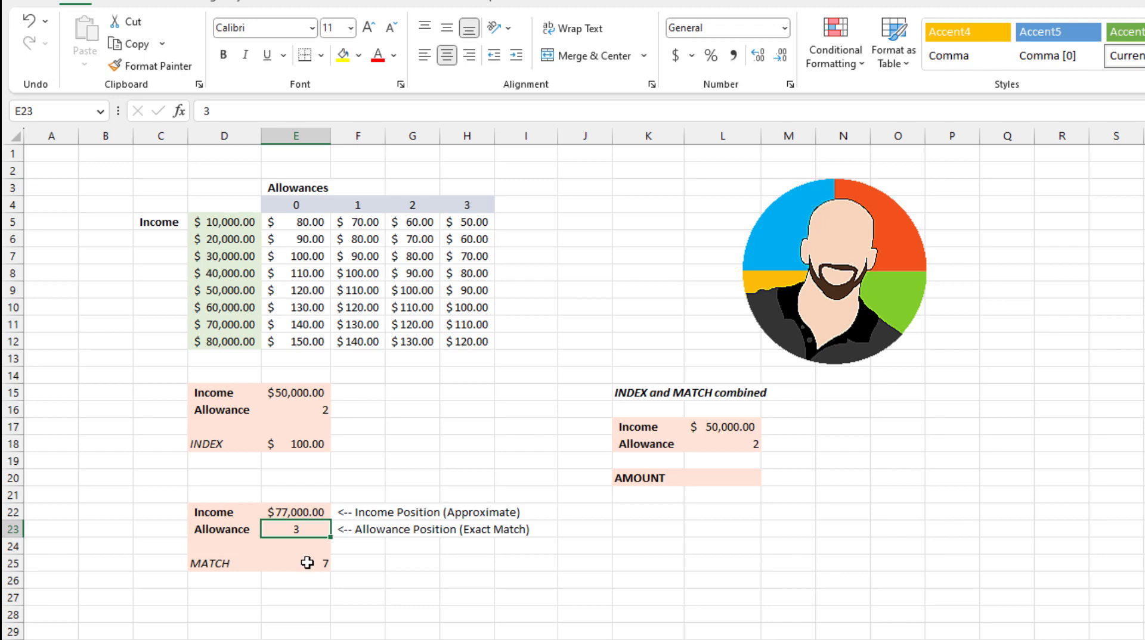
click(309, 564)
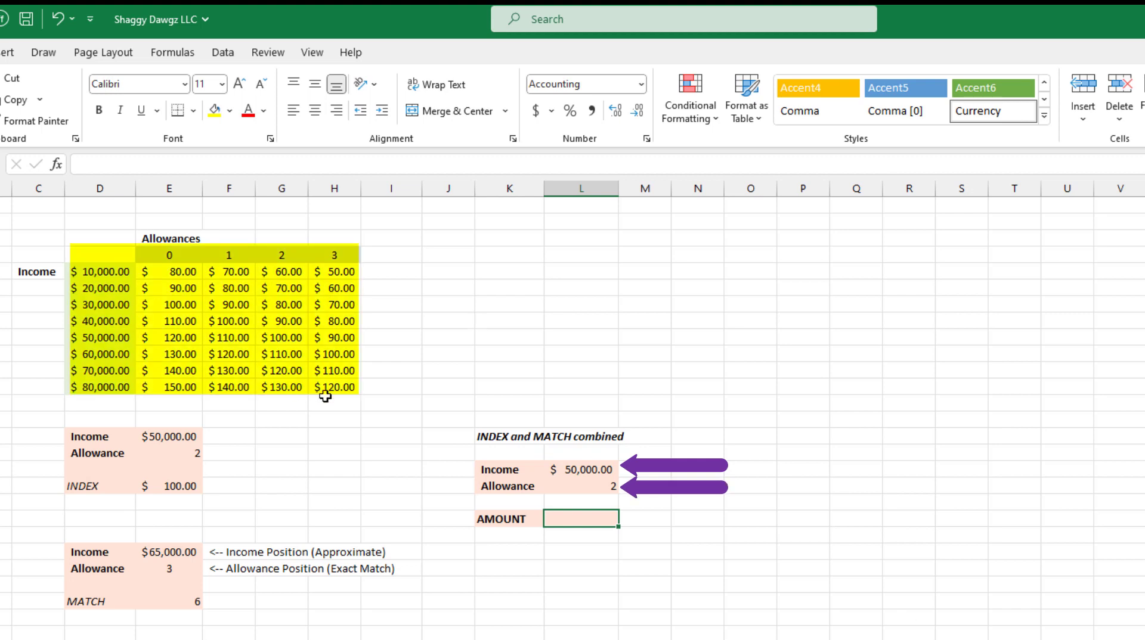
- Start an INDEX on E5:H12 for AMOUNT with Row_num MATCH(L17,D5:D12,1)
click(56, 165)
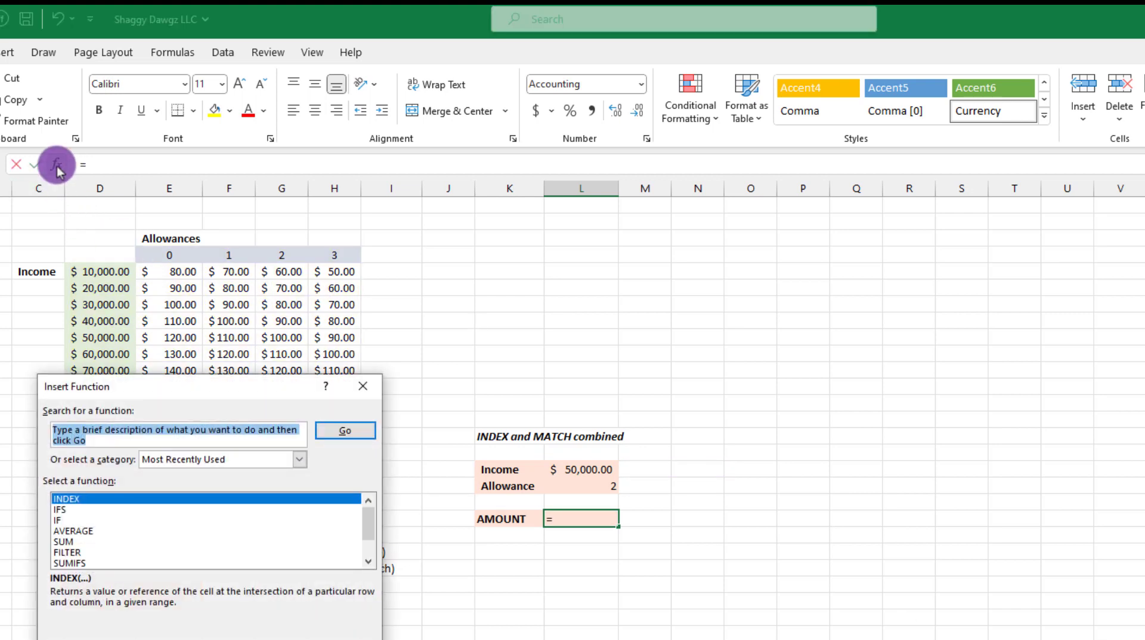
text(index)
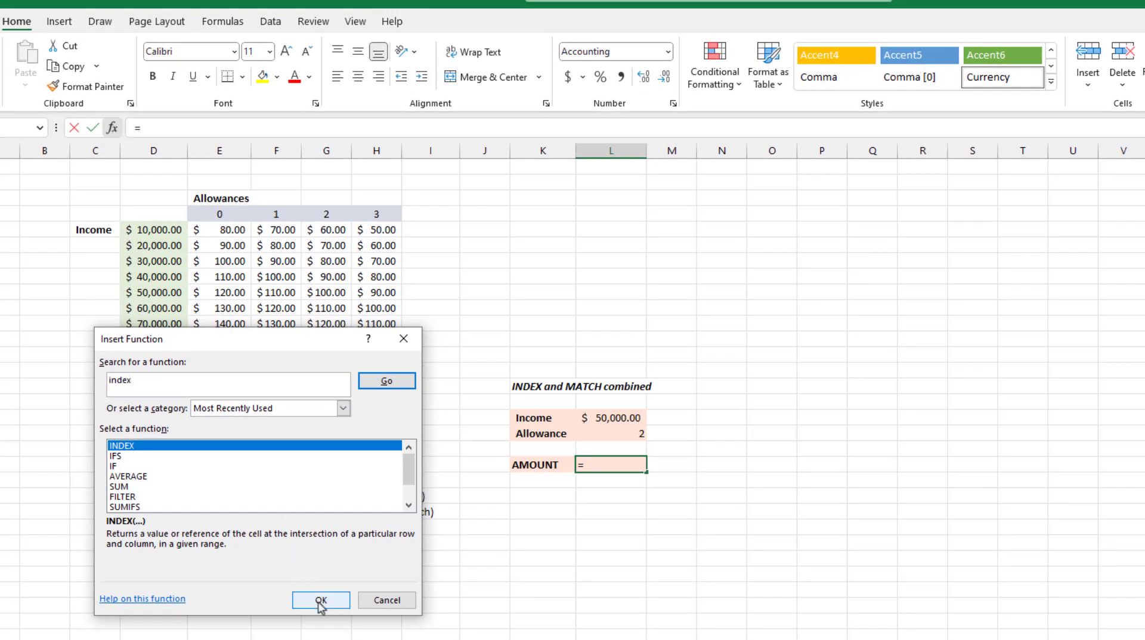
click(321, 600)
click(305, 515)
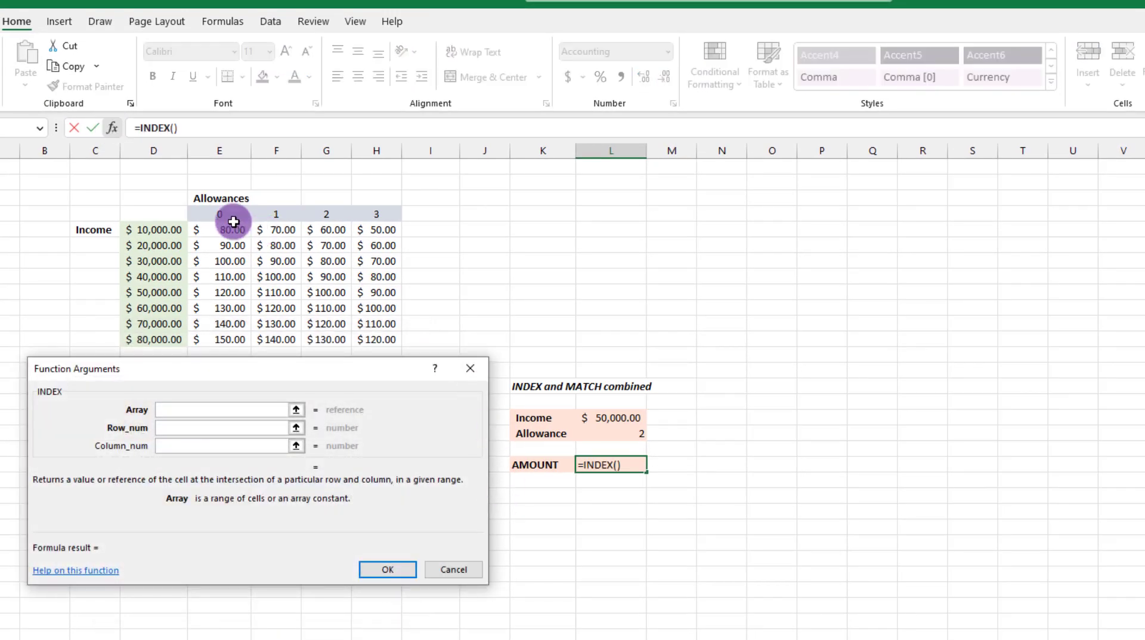
drag(233, 223, 361, 335)
click(170, 427)
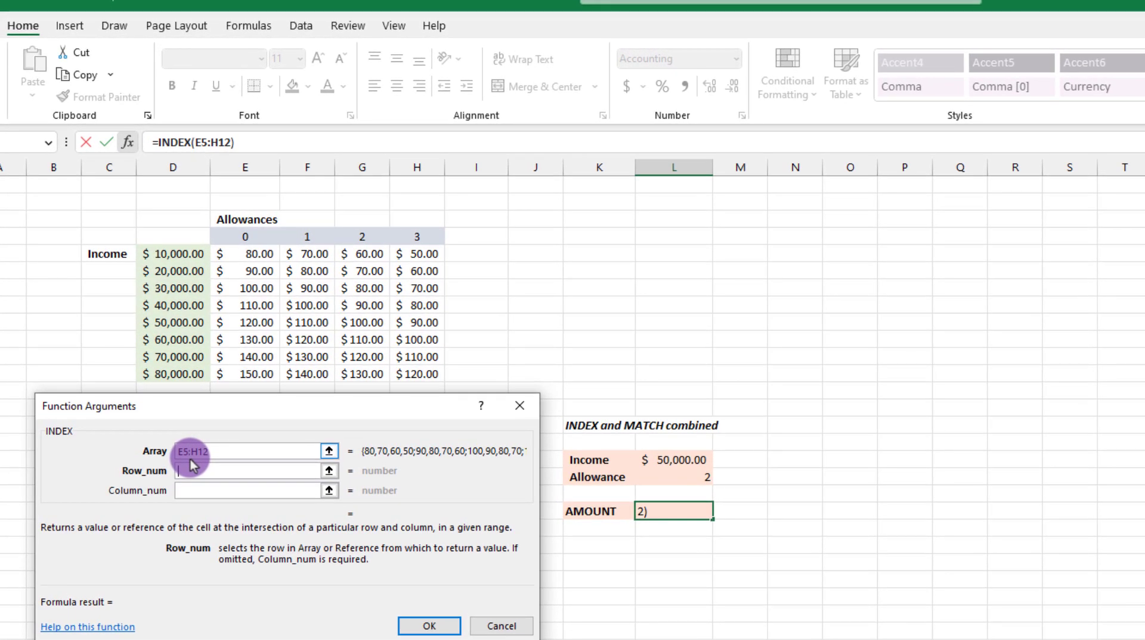
text(match()
click(673, 465)
text(,)
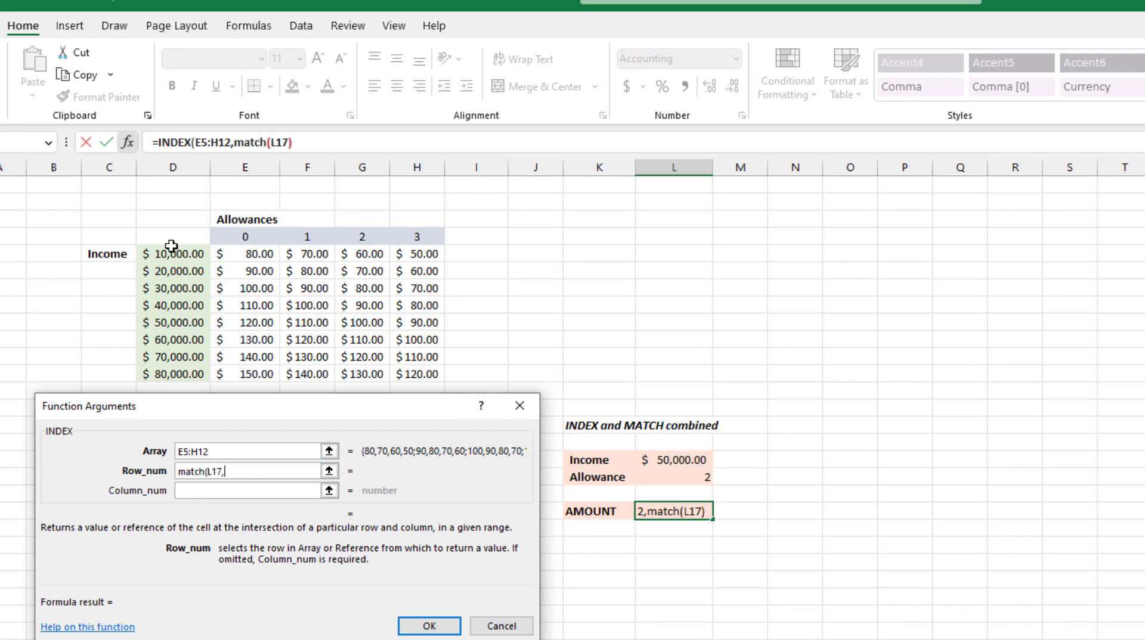
drag(171, 254, 166, 370)
text(,)
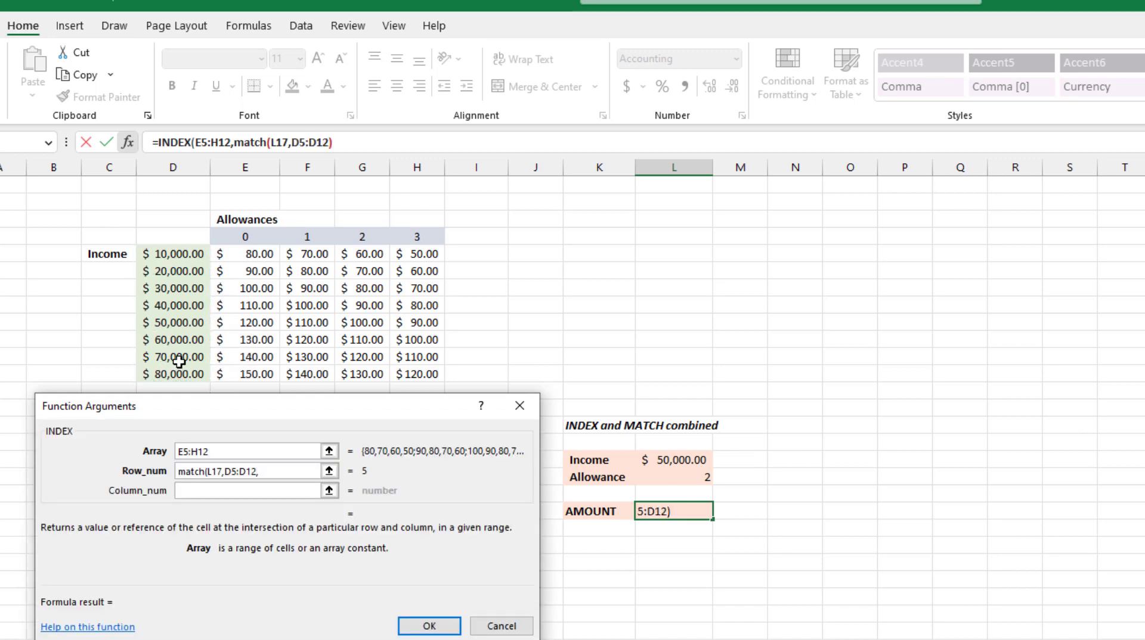
text(1))
- Set the INDEX Column_num to MATCH(L18,E4:H4,0)
click(189, 490)
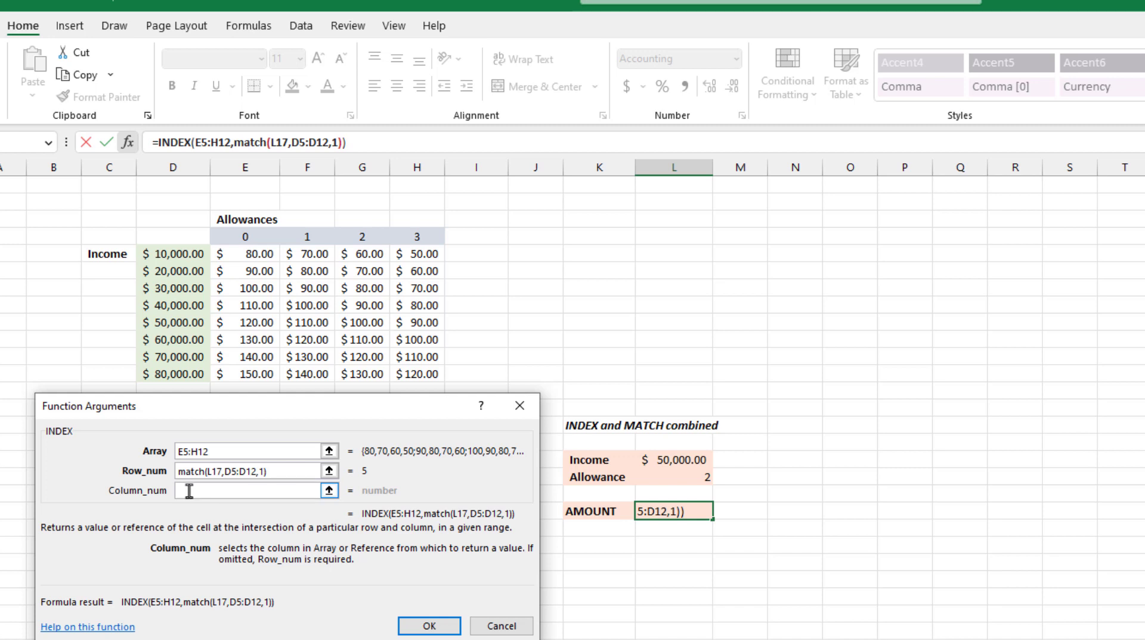
text(match)
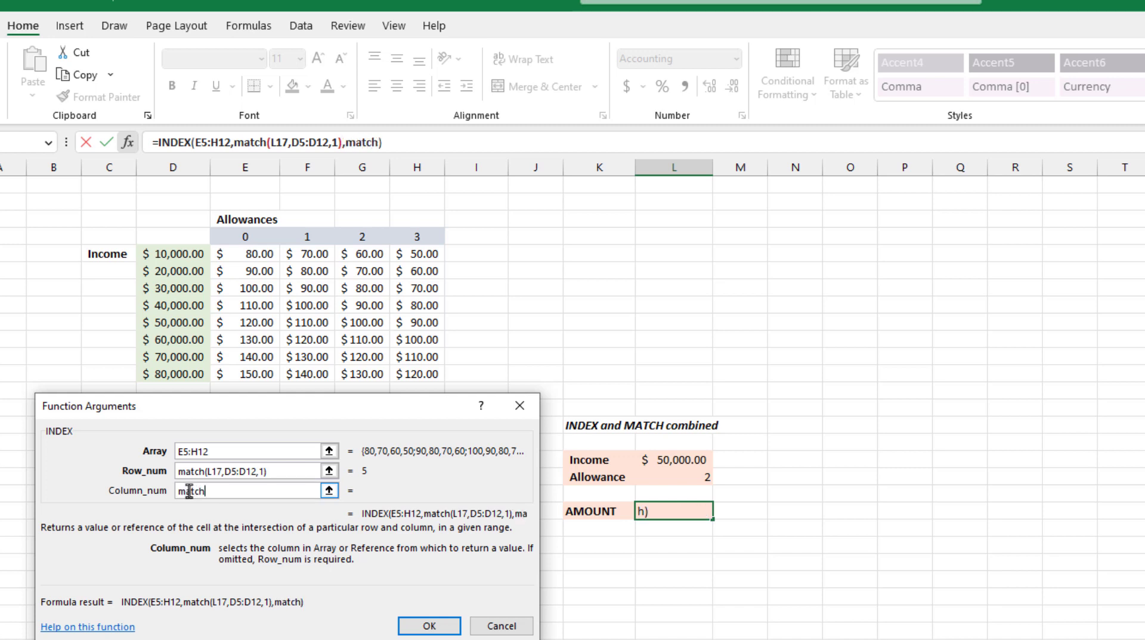
text(()
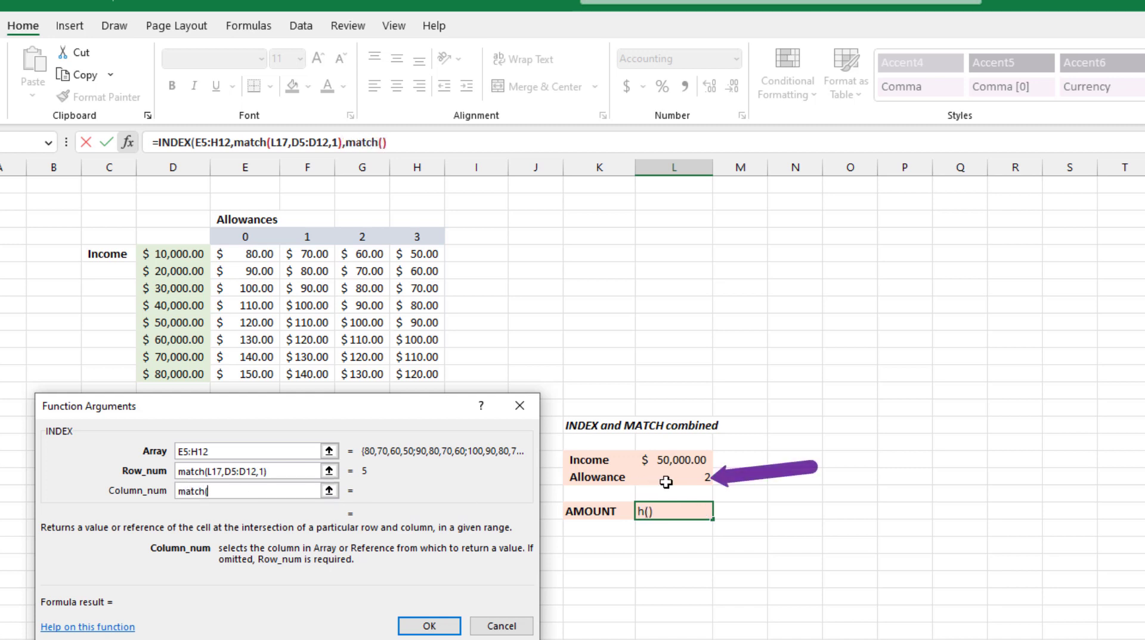
click(666, 481)
text(,)
drag(245, 237, 404, 237)
text(,0)
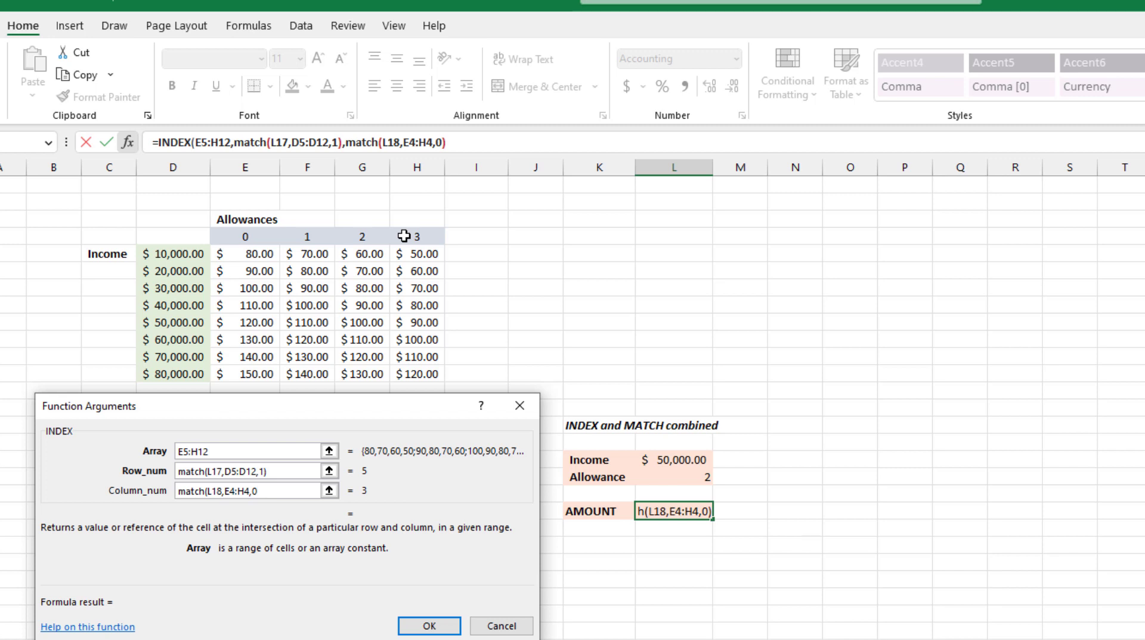
text())
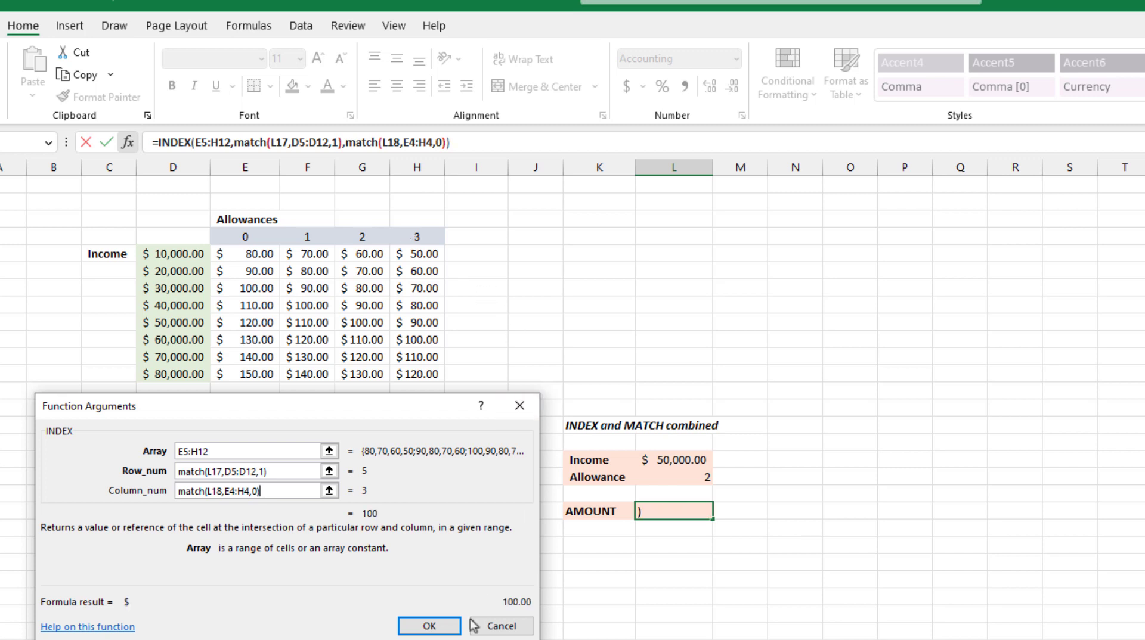
- Confirm the AMOUNT formula, then test income 35000 with allowance 3 and 77000 with allowance 1
click(430, 625)
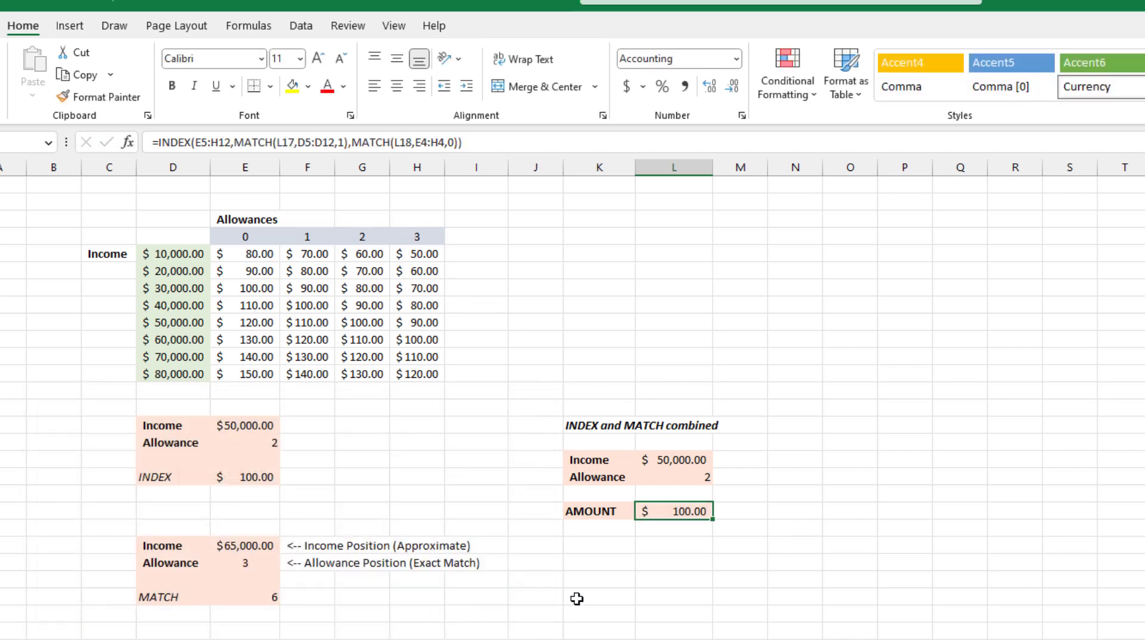
click(680, 462)
text(35000)
key(Return)
text(3)
key(Up)
text(77000)
key(Return)
text(1)
key(Up)
- Test income 45000 with allowance 3, then 55000 with allowance 0, giving $120.00
text(45000)
key(Return)
text(3)
key(Up)
text(55000)
key(Return)
text(3)
key(BackSpace)
text(0)
key(Return)
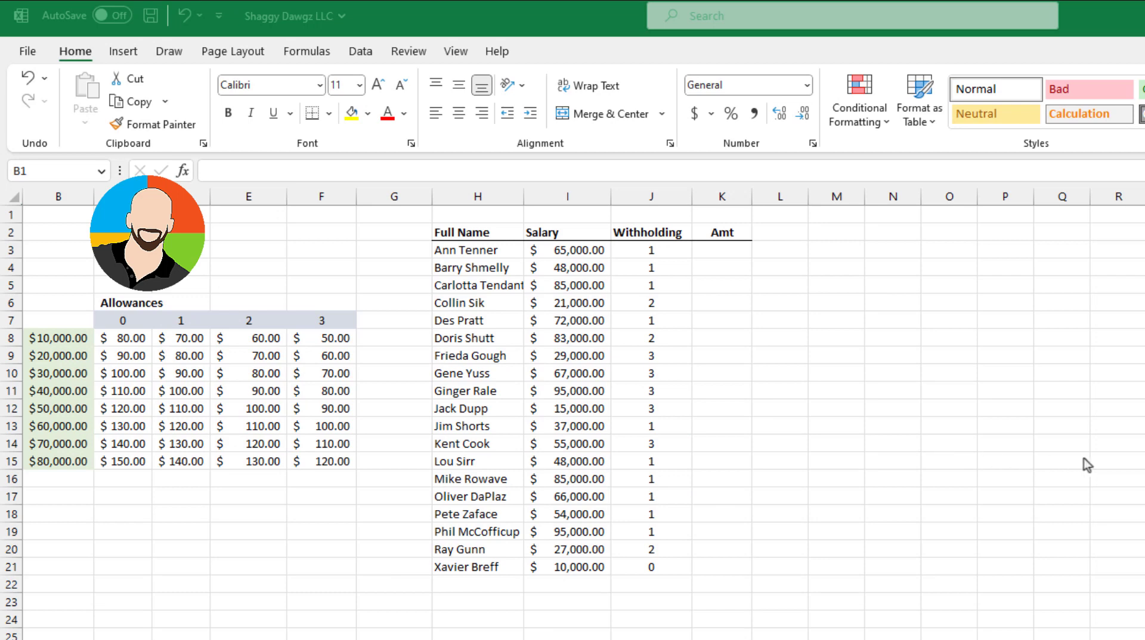
- Select the first Amt cell K3 on the employee withholding sheet
click(713, 253)
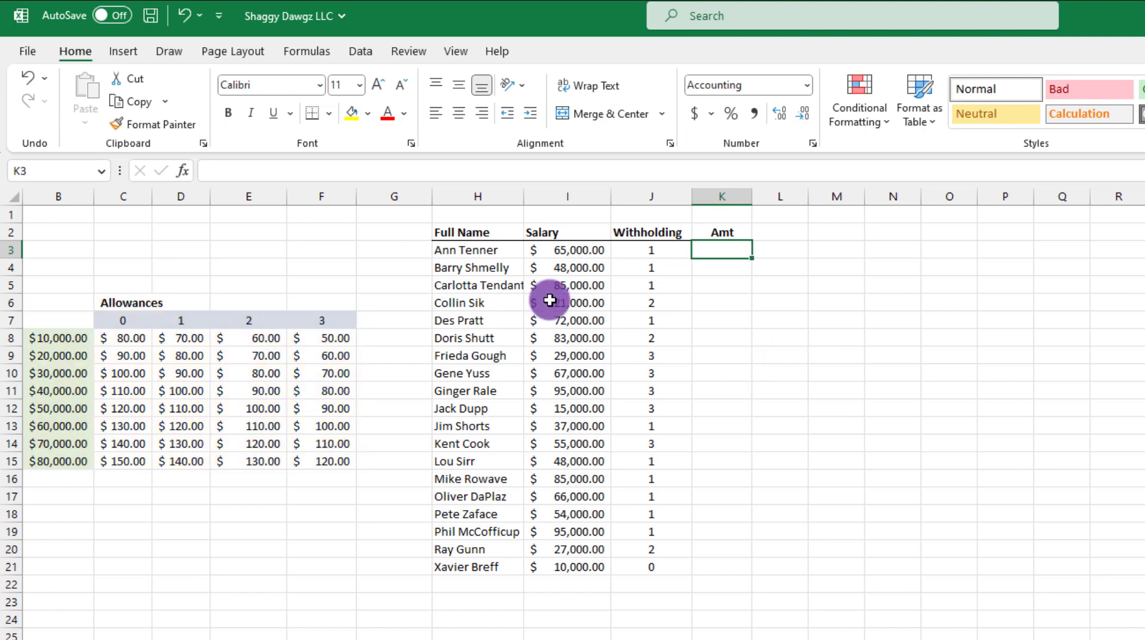
- Insert the array form of INDEX in K3 with the absolute array $C$8:$F$15
click(191, 171)
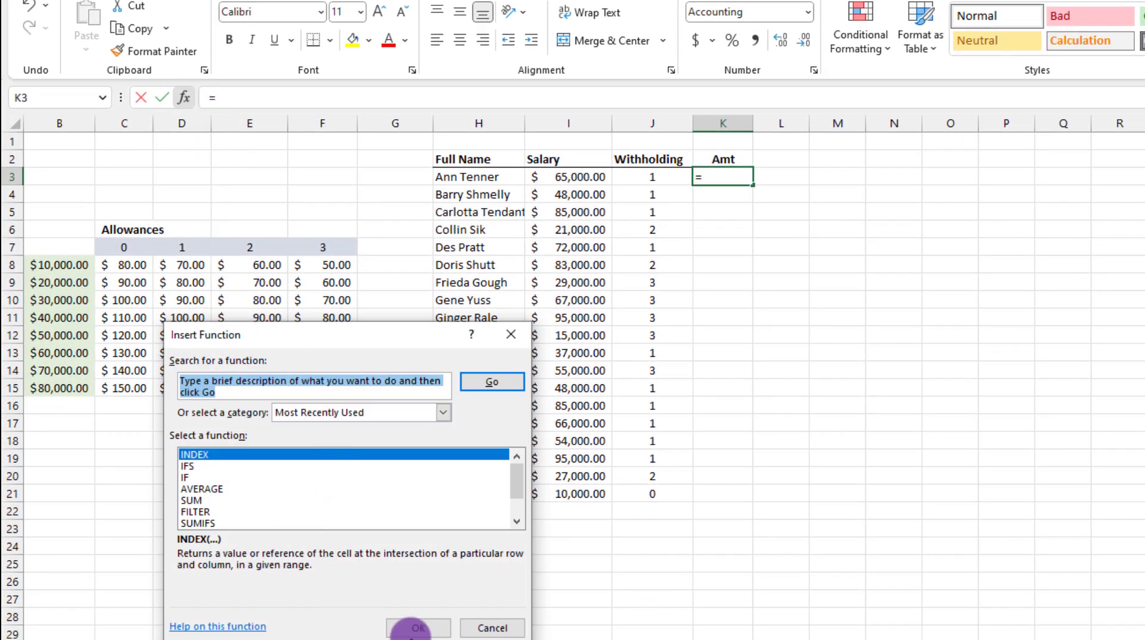
click(417, 628)
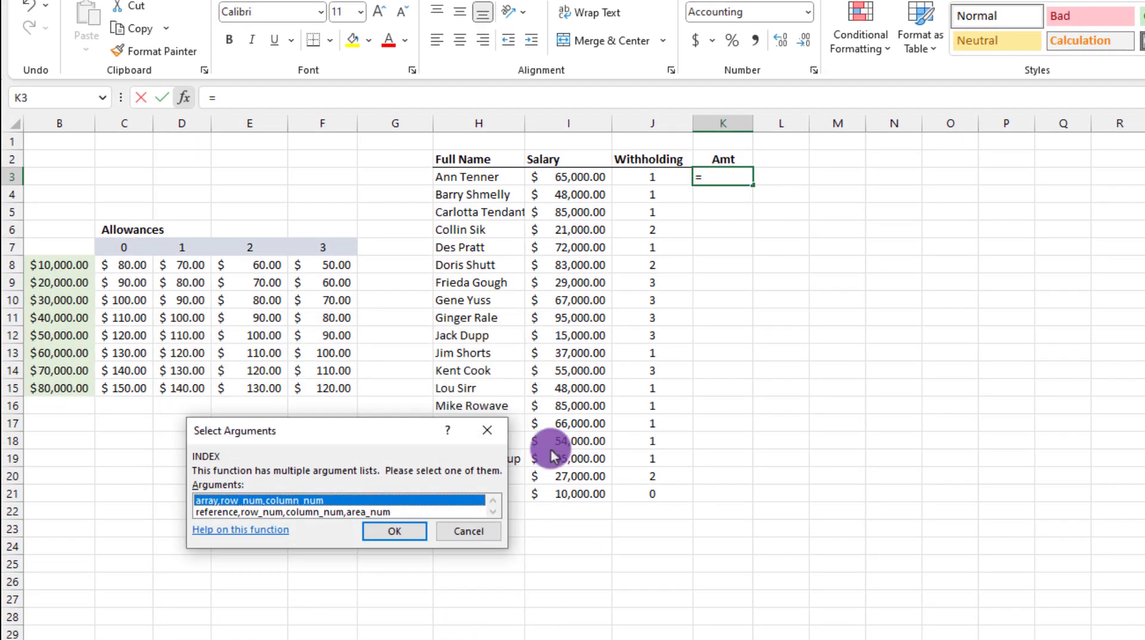
click(387, 530)
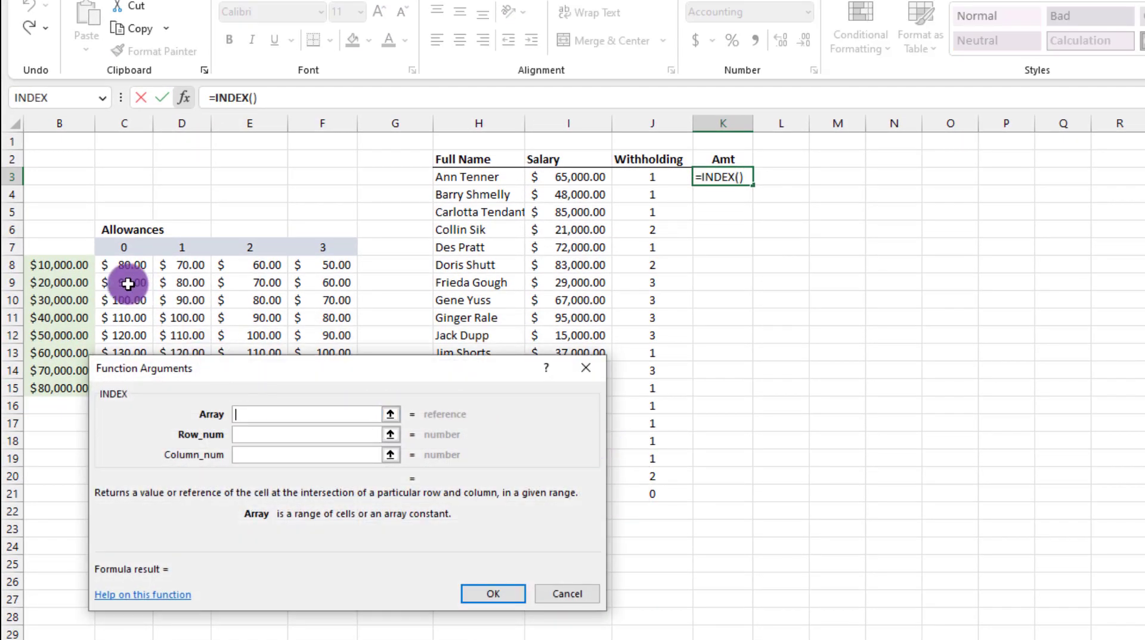
drag(119, 268, 357, 448)
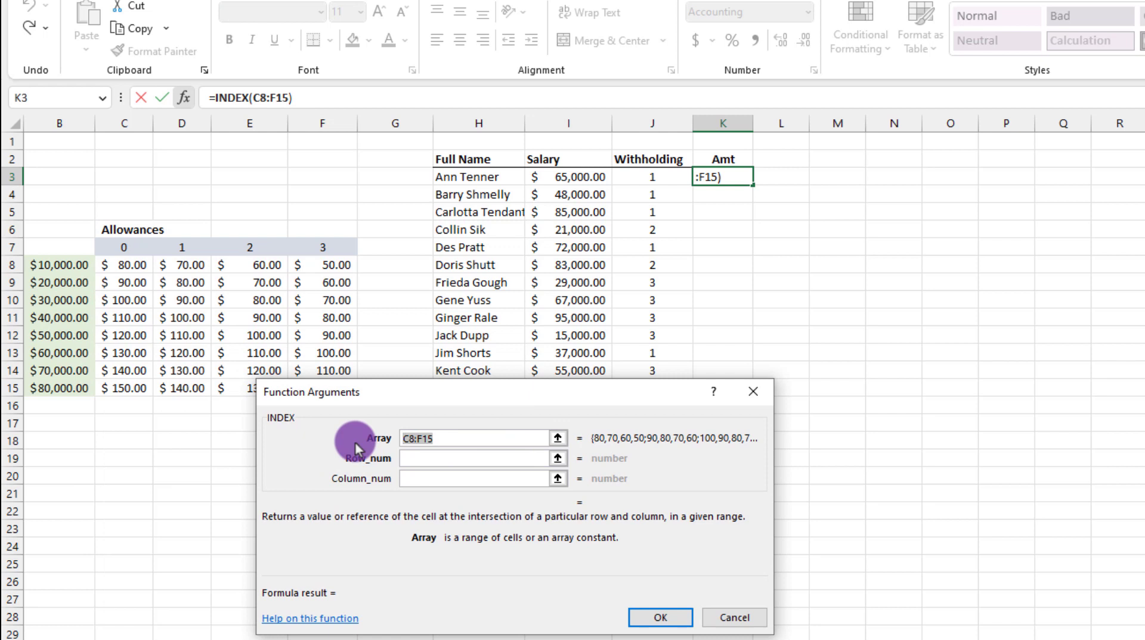
key(F4)
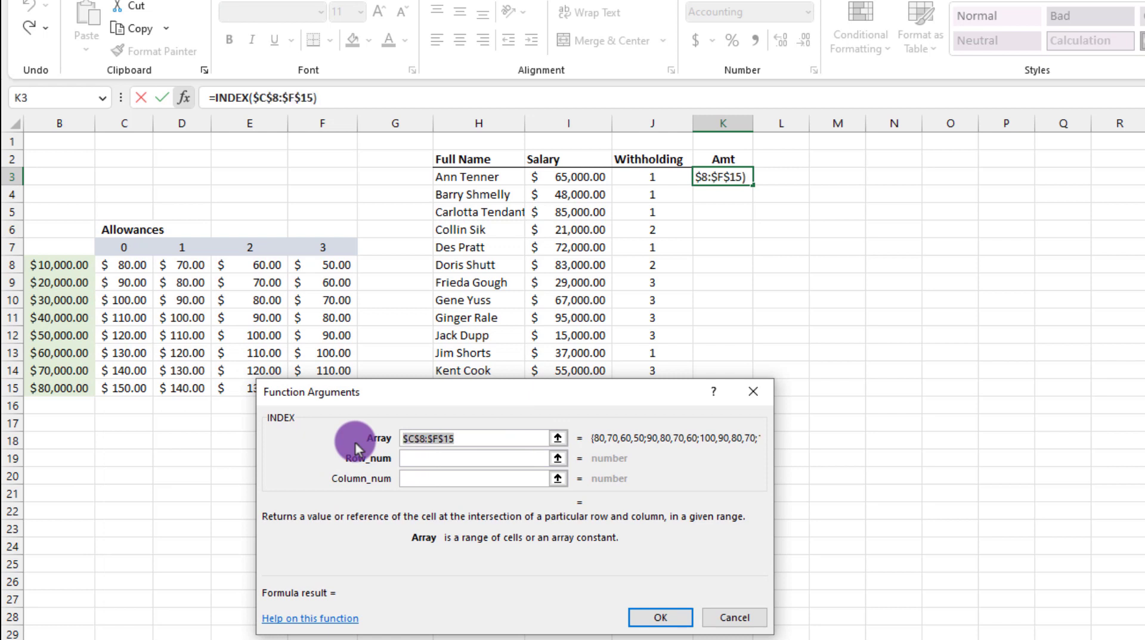
- Set Row_num to MATCH(I3,$B$8:$B$15,1) for the salary bracket
click(426, 458)
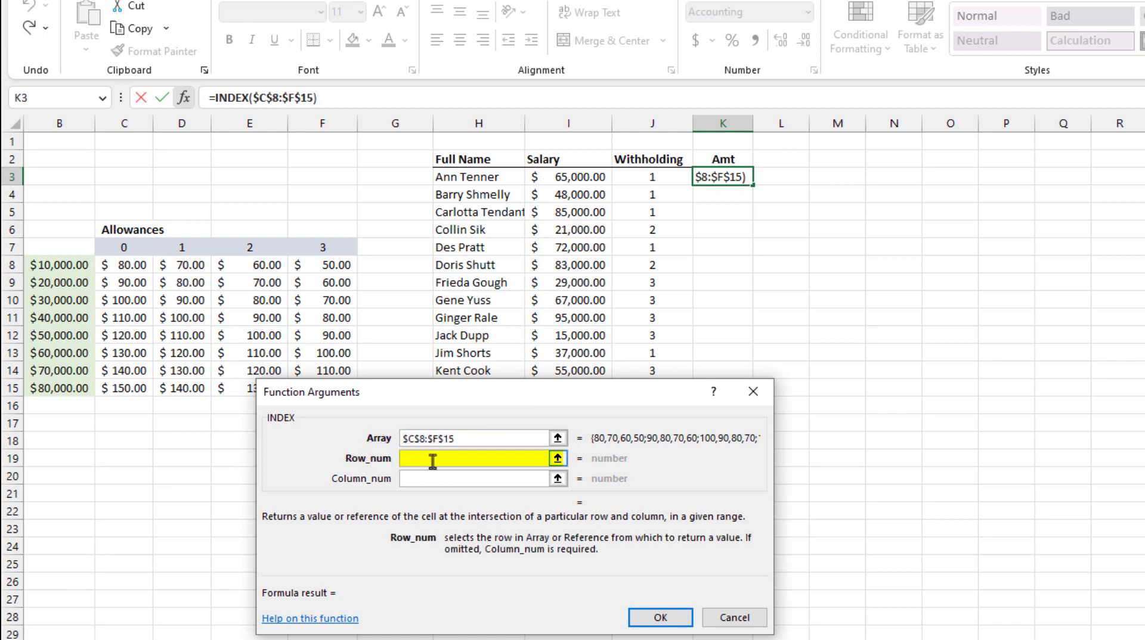
text(match)
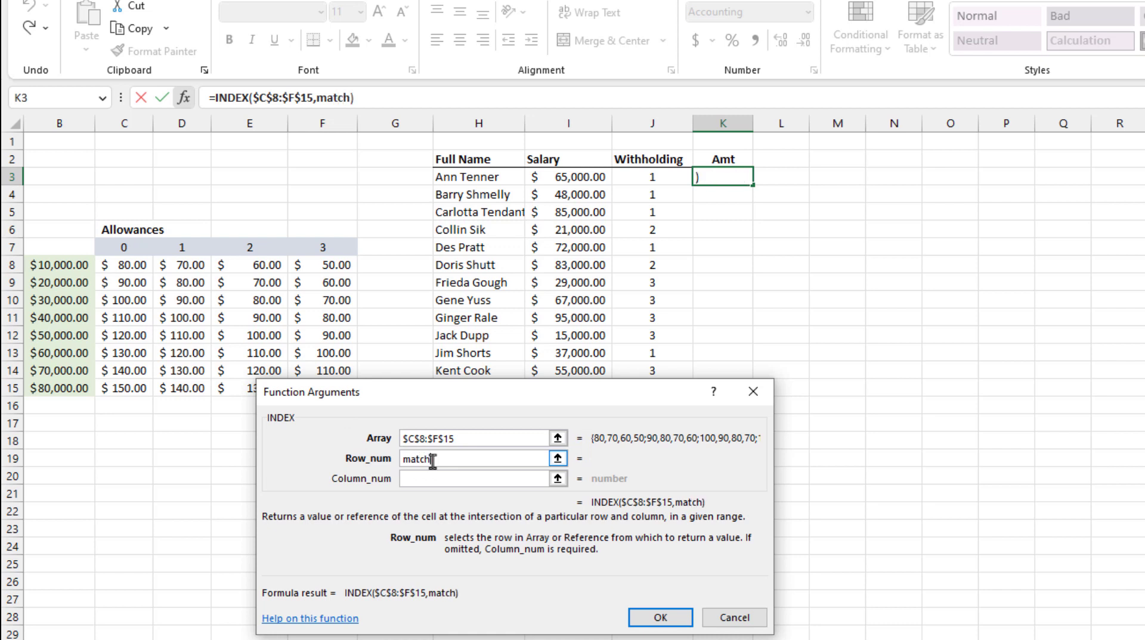
text(()
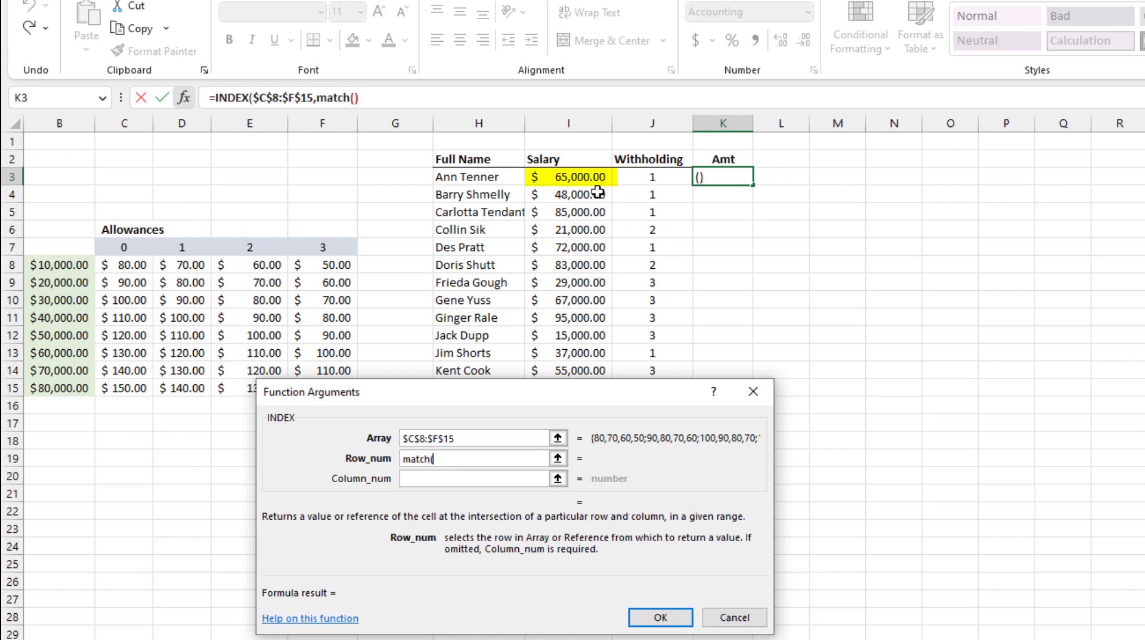
click(582, 178)
text(,)
drag(77, 272, 59, 381)
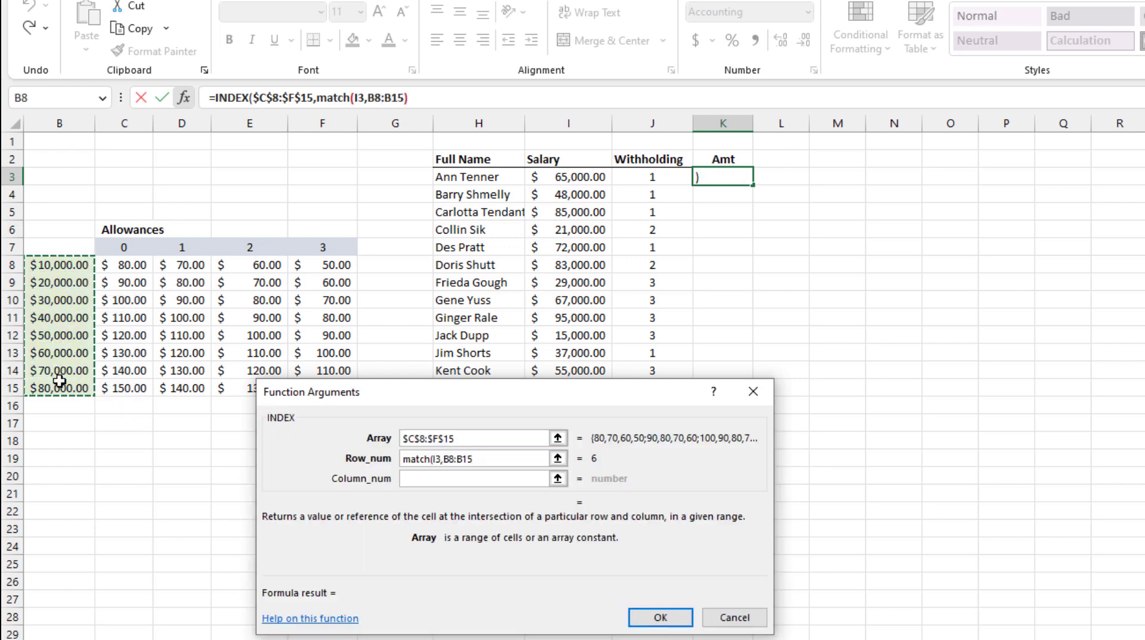
key(F4)
text(,)
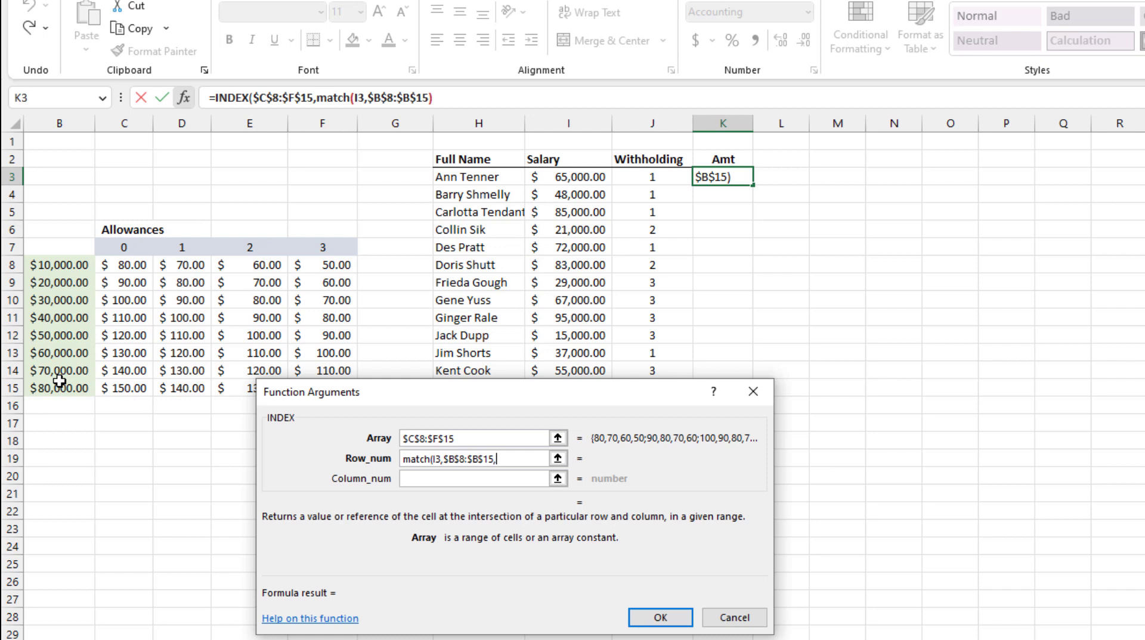
text(1))
- Set Column_num to MATCH(J3,$C$7:$F$7,0) and finish the formula, giving $120.00 in K3
click(411, 482)
click(424, 482)
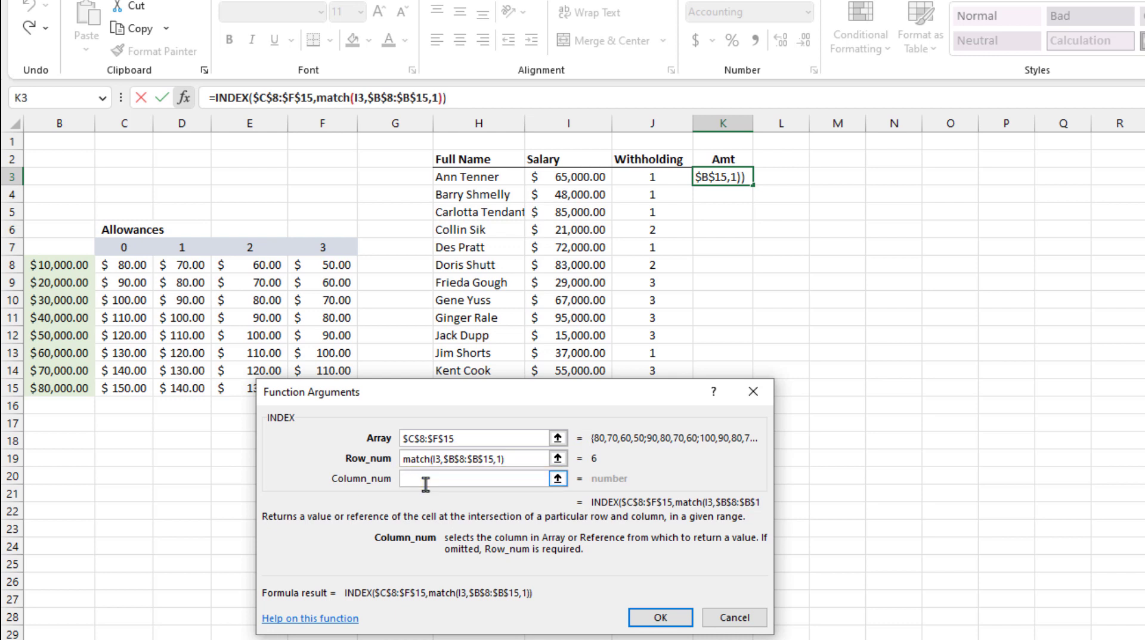
text(match()
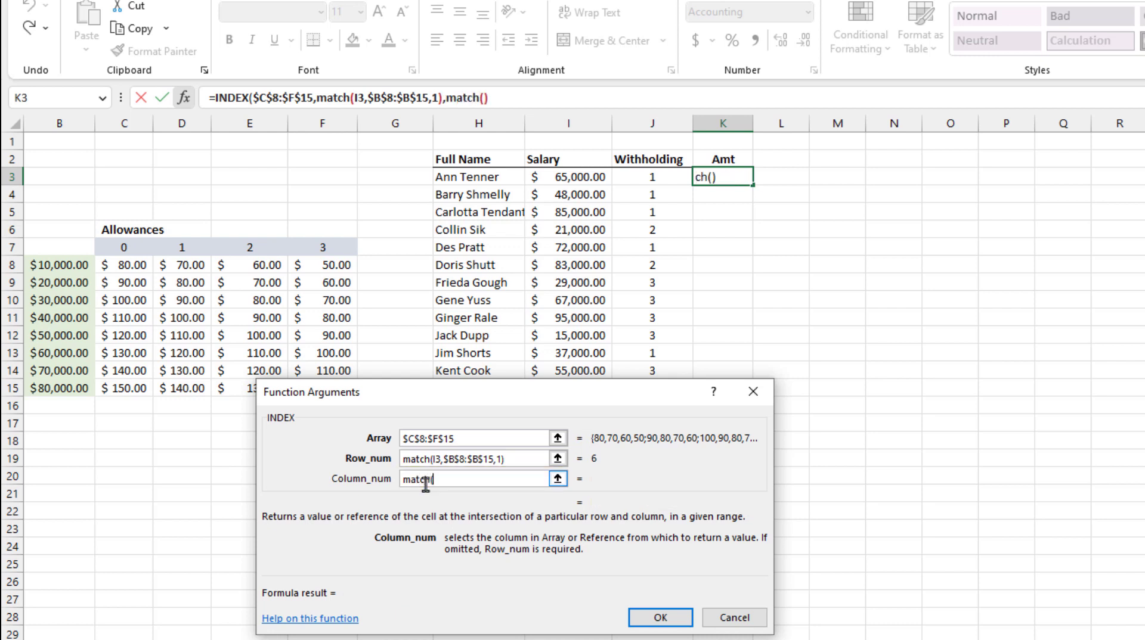
click(672, 180)
text(,)
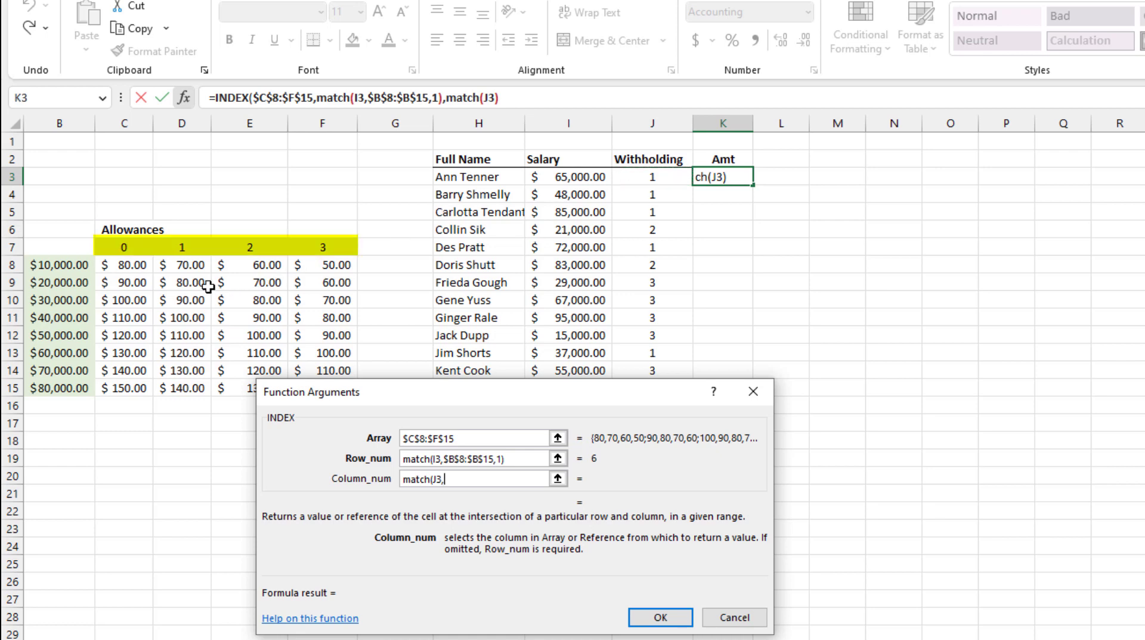
drag(124, 247, 316, 248)
key(F4)
text(,0))
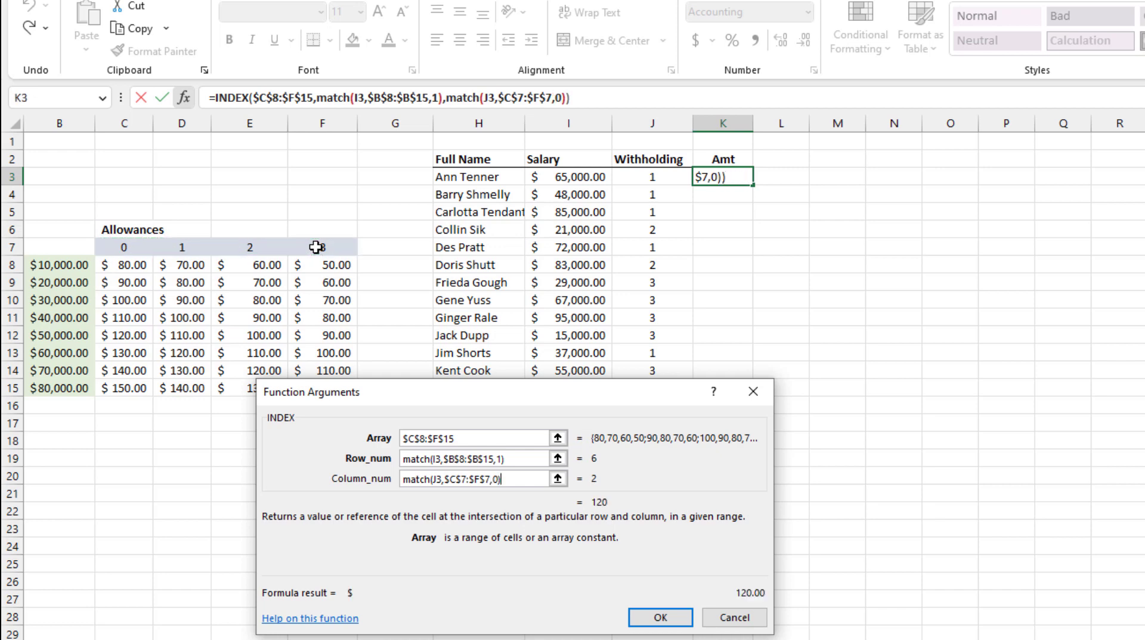
key(Return)
- Copy the K3 INDEX-MATCH formula down to K21, showing amounts from $120.00 to $80.00
drag(753, 186, 748, 494)
click(916, 508)
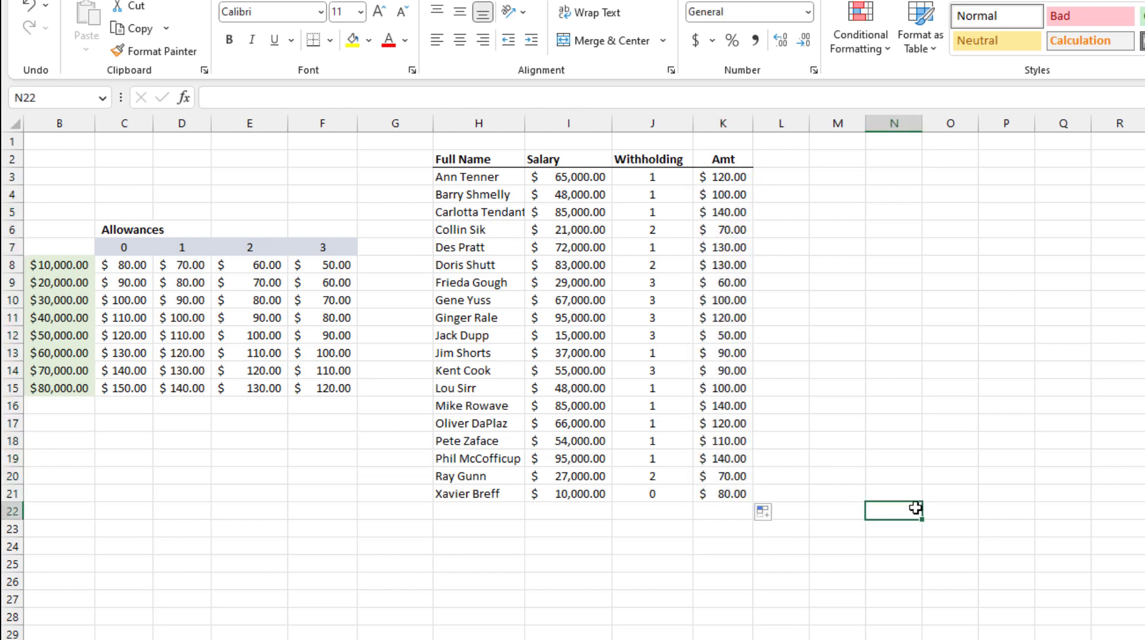